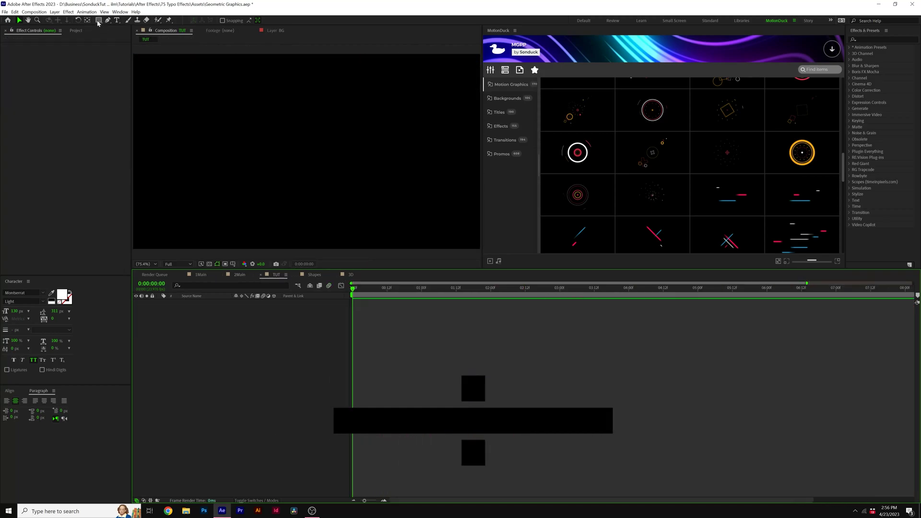
Step: Set up the Rectangle tool with no fill and a solid white 10 px stroke
{"action": "left_click", "coordinate": [100, 21]}
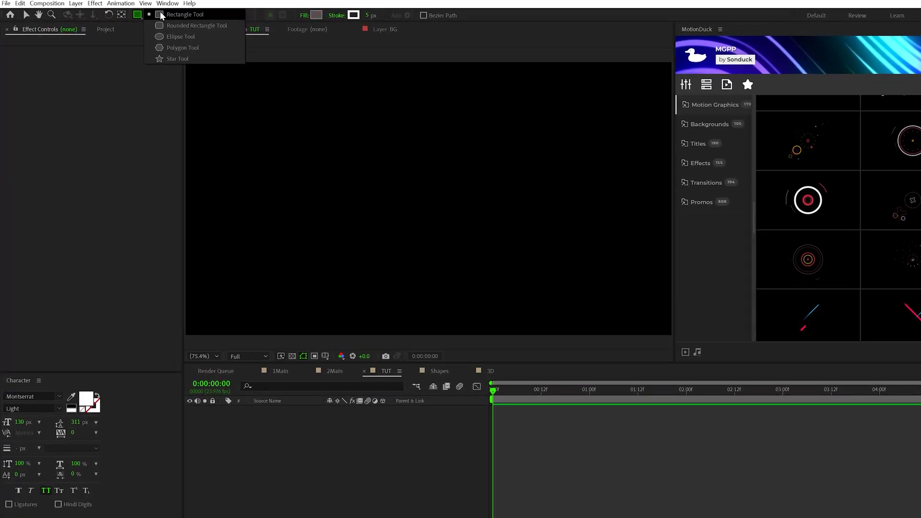
{"action": "left_click", "coordinate": [160, 15]}
{"action": "left_click", "coordinate": [303, 16]}
{"action": "left_click", "coordinate": [276, 27]}
{"action": "key", "text": "Return"}
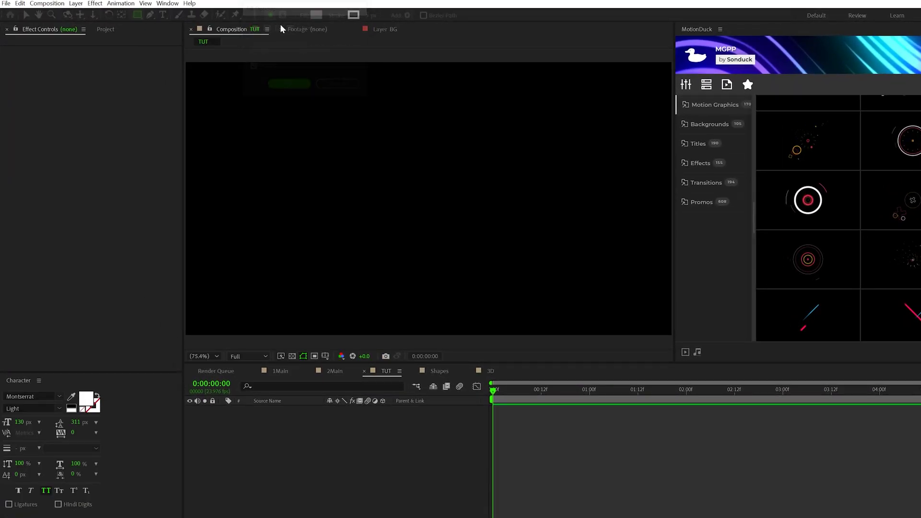
{"action": "left_click", "coordinate": [338, 15]}
{"action": "left_click", "coordinate": [263, 28]}
{"action": "key", "text": "Return"}
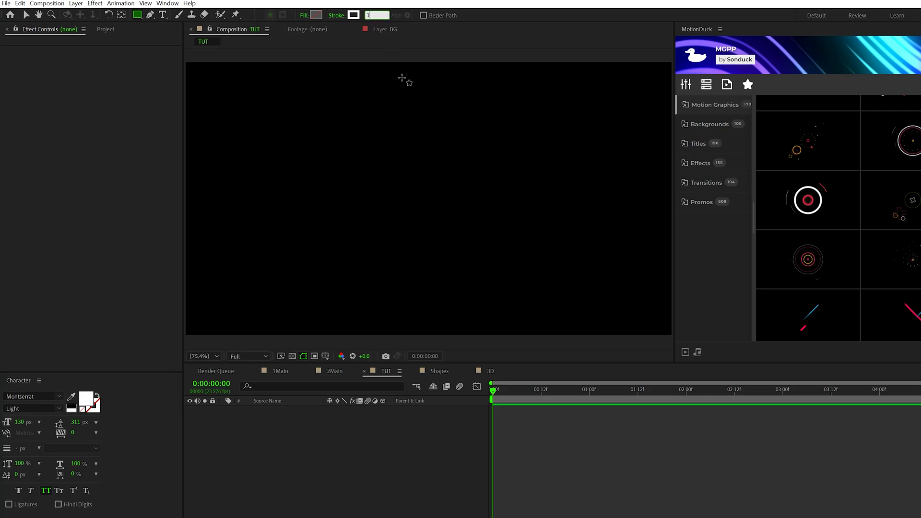
Step: Draw a wide rectangle about 836 by 231 px in the middle of the composition and make its layer 3D
{"action": "left_click_drag", "start_coordinate": [324, 143], "coordinate": [362, 156]}
{"action": "left_click_drag", "start_coordinate": [523, 203], "coordinate": [532, 204]}
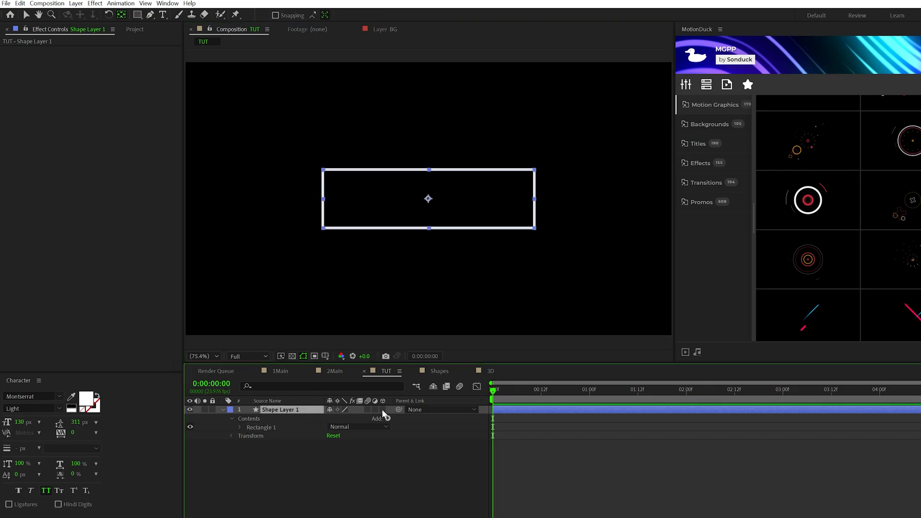
{"action": "left_click", "coordinate": [382, 410]}
Step: Duplicate the rectangle layer, set the copy's Z position to 40, and orbit the view to check the depth
{"action": "left_click", "coordinate": [14, 3]}
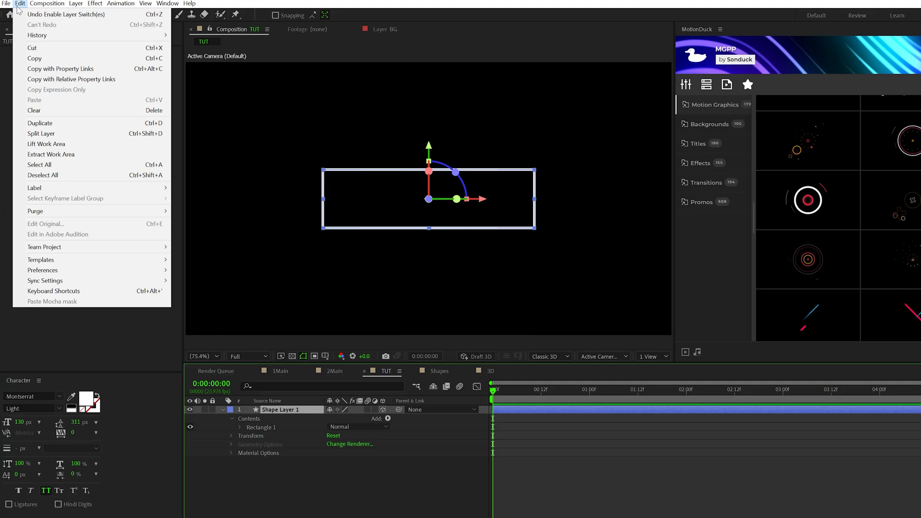
{"action": "left_click", "coordinate": [38, 123]}
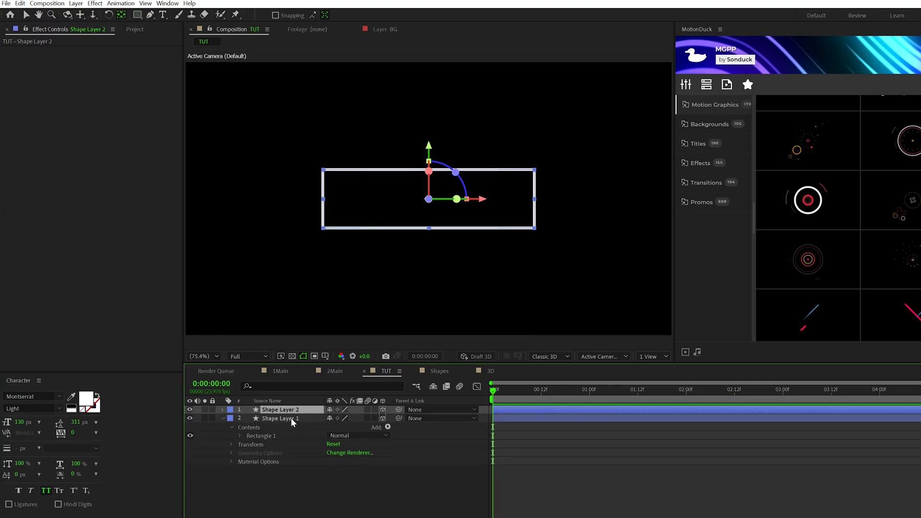
{"action": "key", "text": "p"}
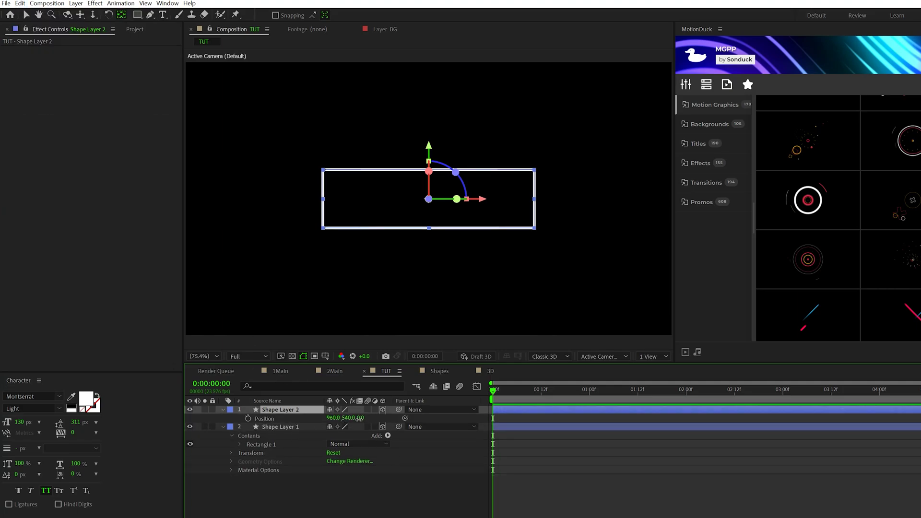
{"action": "left_click", "coordinate": [370, 494]}
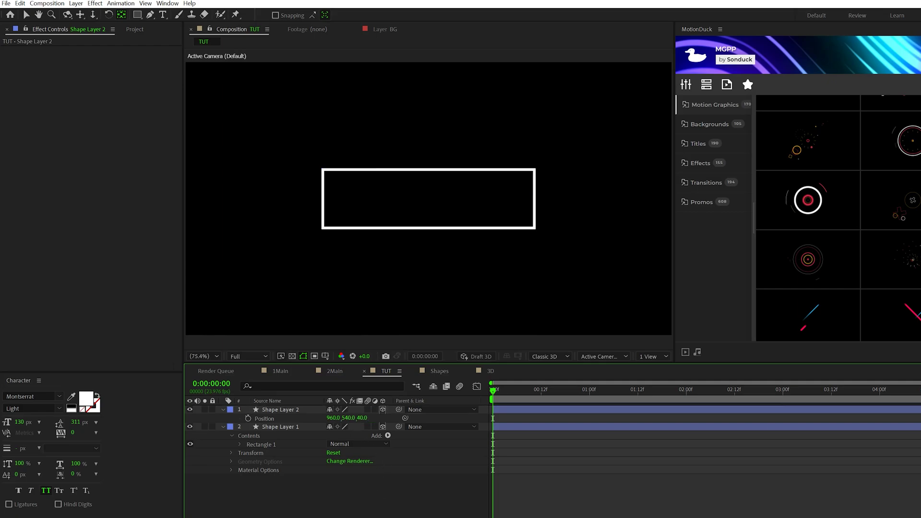
{"action": "key", "text": "c"}
{"action": "left_click_drag", "start_coordinate": [393, 228], "coordinate": [403, 172]}
Step: Duplicate Shape Layer 2 and set the new copy's Y Rotation to 90°
{"action": "left_click", "coordinate": [301, 410]}
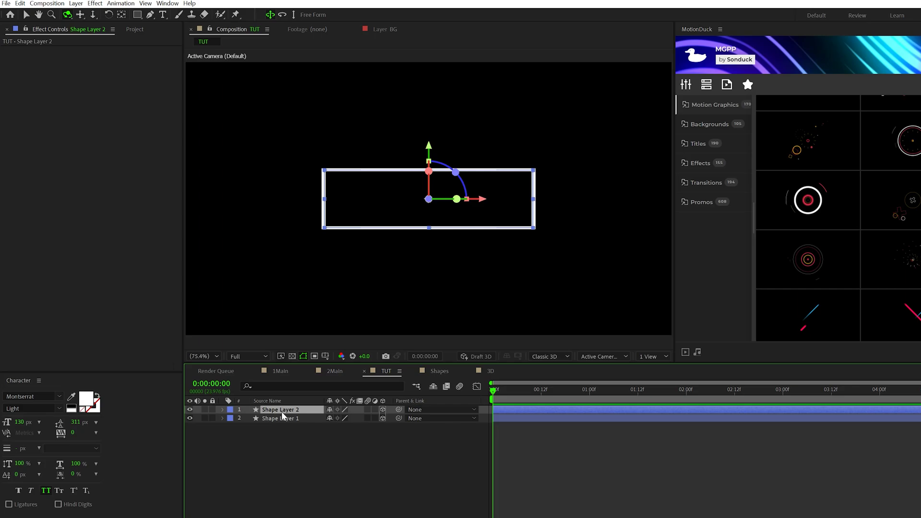
{"action": "key", "text": "ctrl+d"}
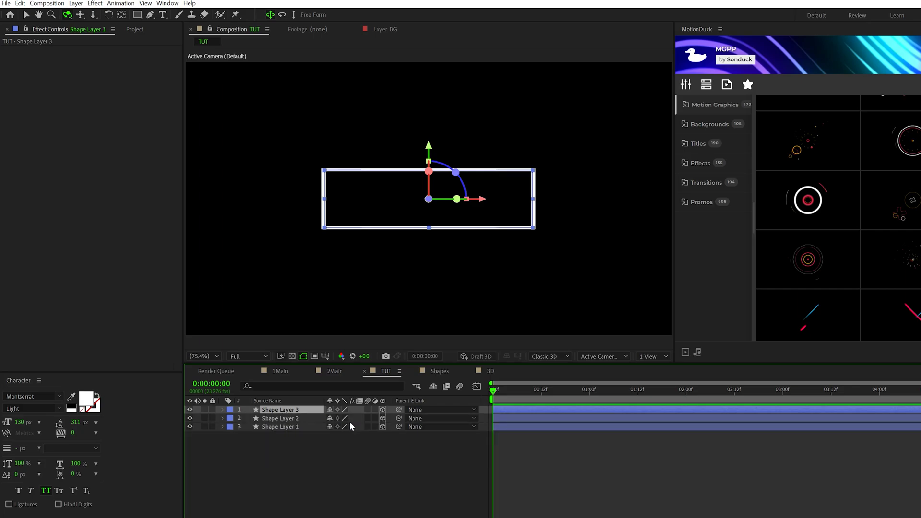
{"action": "key", "text": "r"}
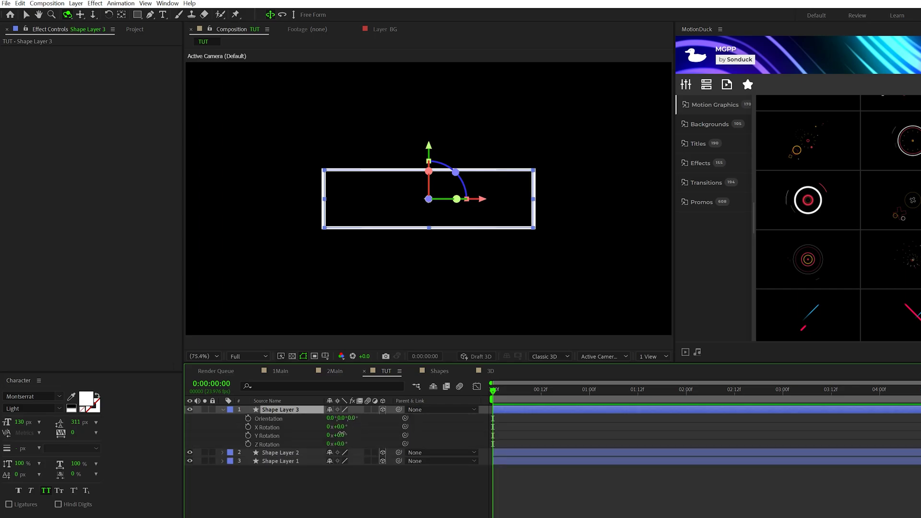
{"action": "type", "text": "90"}
{"action": "left_click", "coordinate": [355, 511]}
{"action": "left_click", "coordinate": [222, 410]}
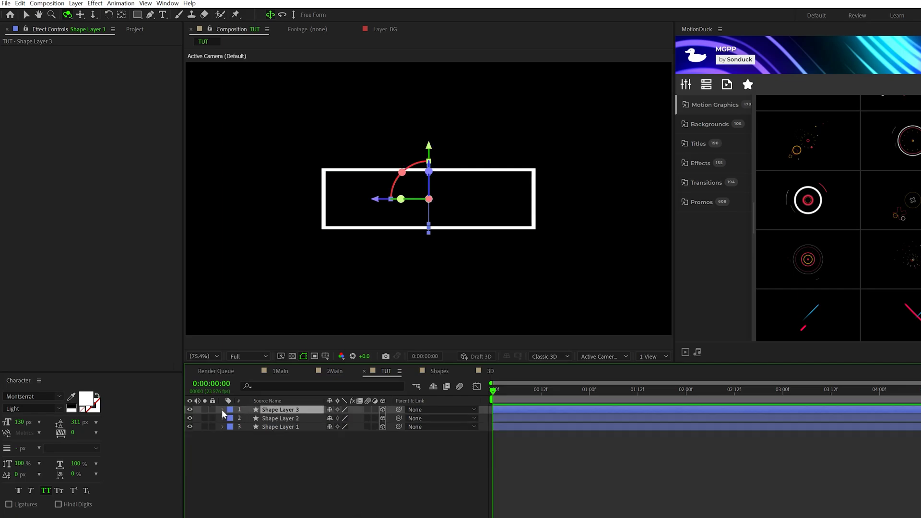
Step: In Top view, unlink Shape Layer 3's rectangle size and reduce its width to match the gap between the other two layers
{"action": "left_click", "coordinate": [222, 409]}
{"action": "left_click", "coordinate": [232, 418]}
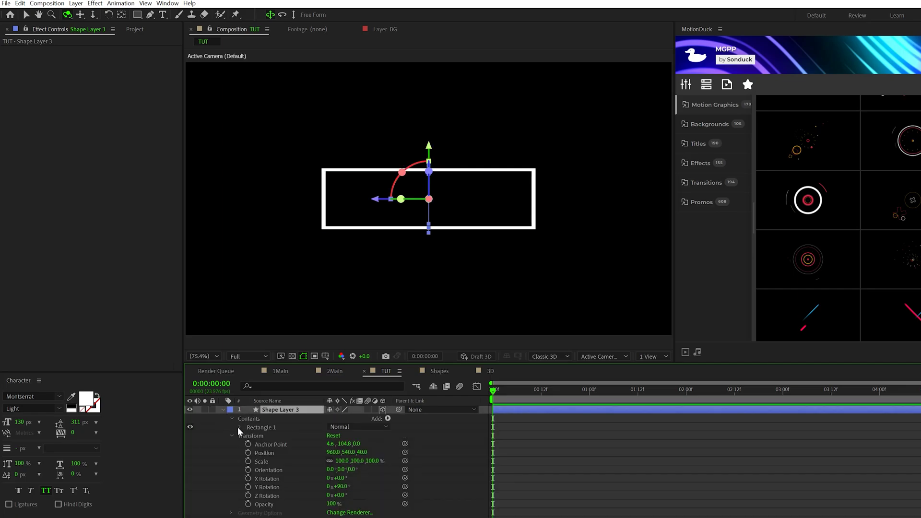
{"action": "left_click", "coordinate": [240, 427]}
{"action": "left_click", "coordinate": [248, 436]}
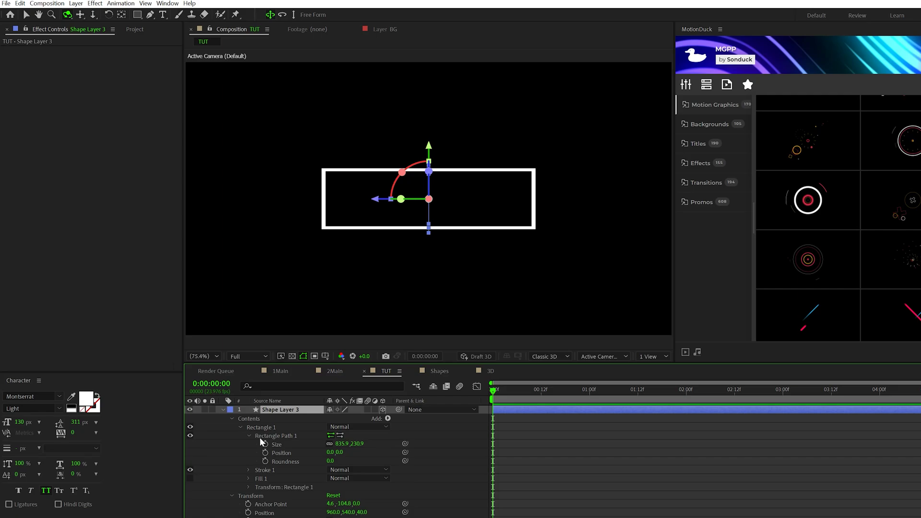
{"action": "left_click", "coordinate": [594, 356]}
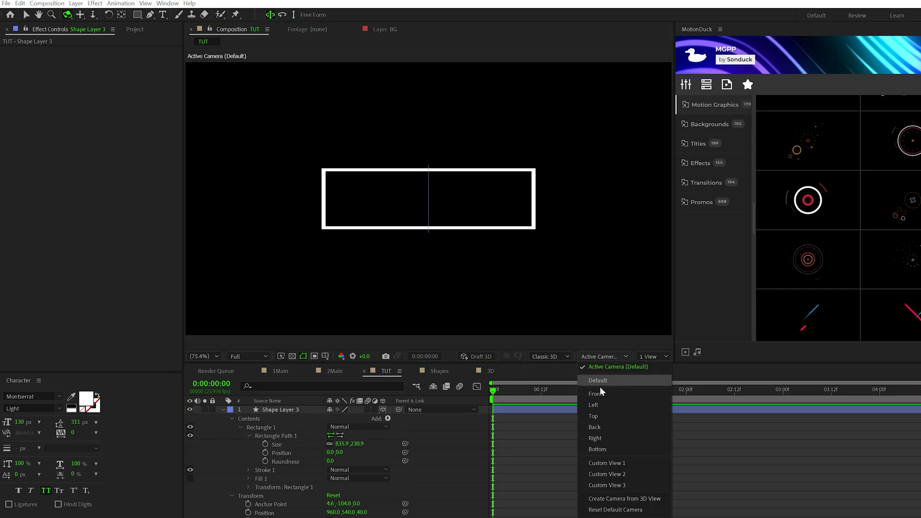
{"action": "left_click", "coordinate": [593, 415]}
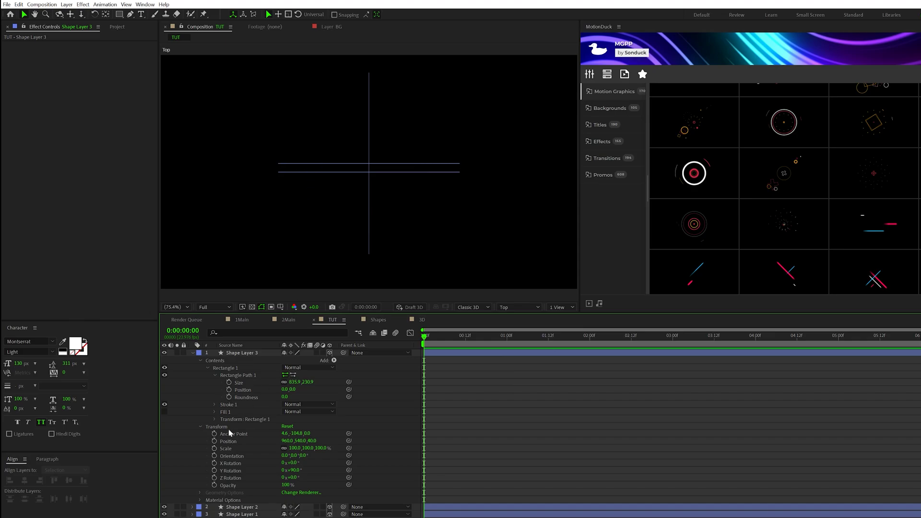
{"action": "left_click", "coordinate": [237, 515]}
{"action": "left_click", "coordinate": [236, 507], "text": "shift"}
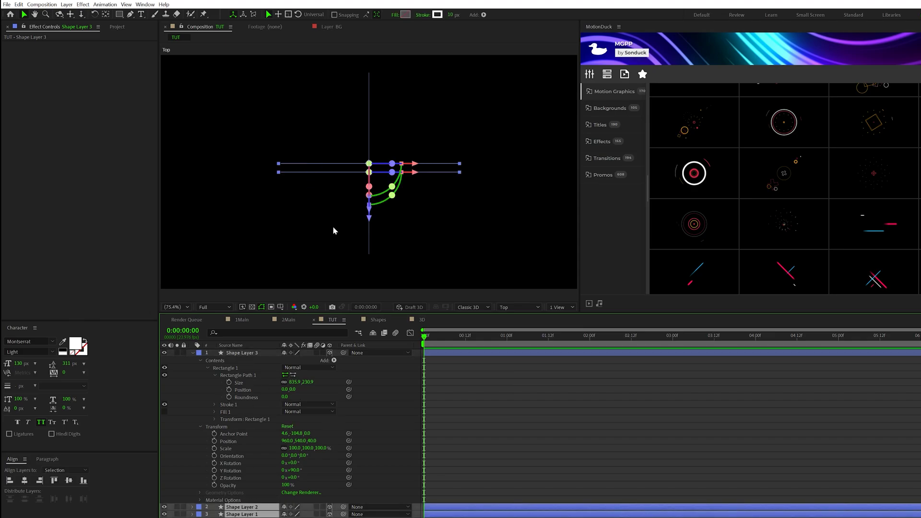
{"action": "left_click", "coordinate": [308, 394]}
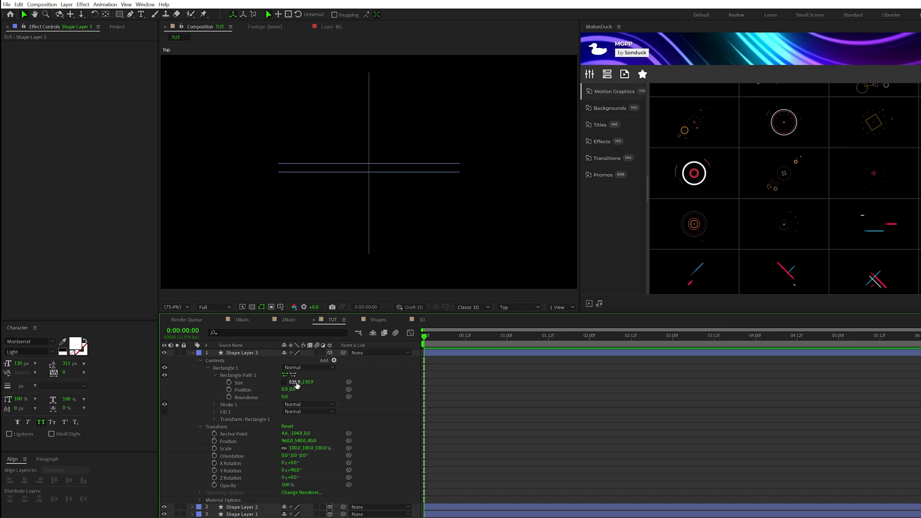
{"action": "left_click_drag", "start_coordinate": [296, 383], "coordinate": [255, 381]}
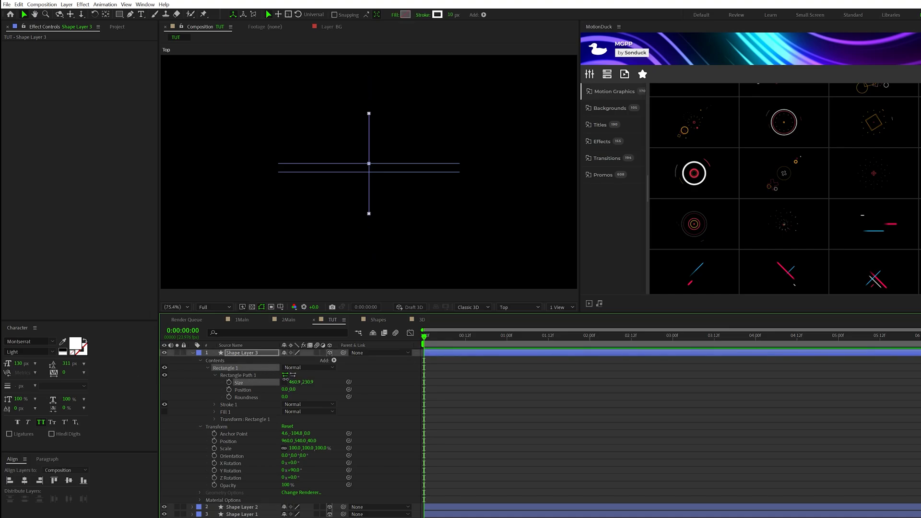
{"action": "left_click_drag", "start_coordinate": [286, 380], "coordinate": [204, 380]}
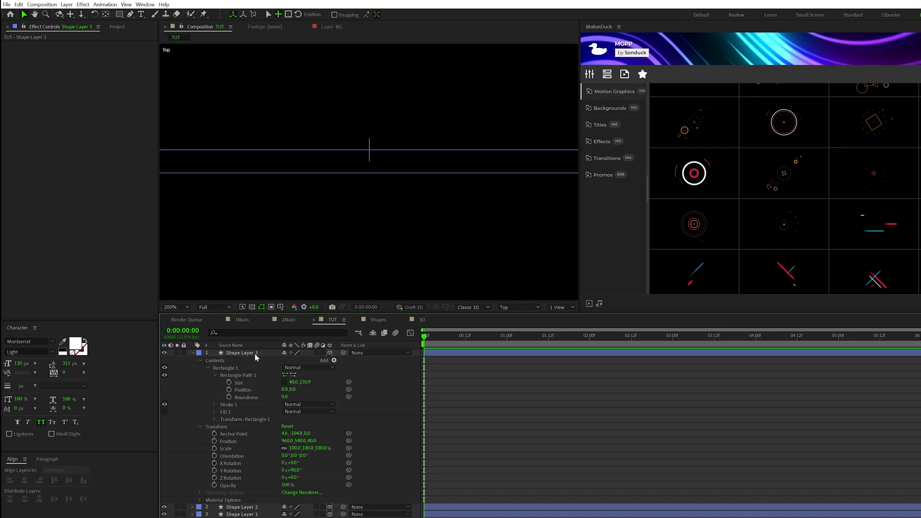
Step: Set Shape Layer 3's Z position to 20 so it spans the gap between the front and back rectangles
{"action": "left_click", "coordinate": [255, 354]}
{"action": "key", "text": "p"}
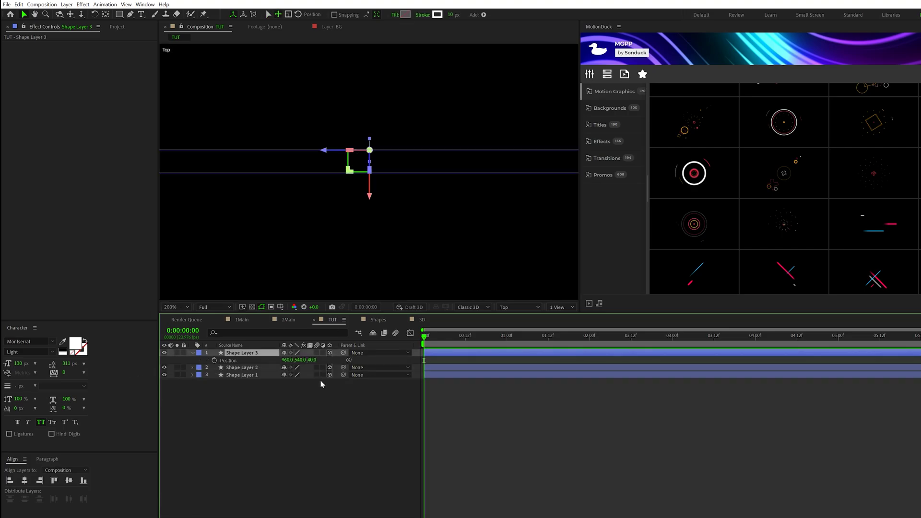
{"action": "left_click", "coordinate": [297, 418]}
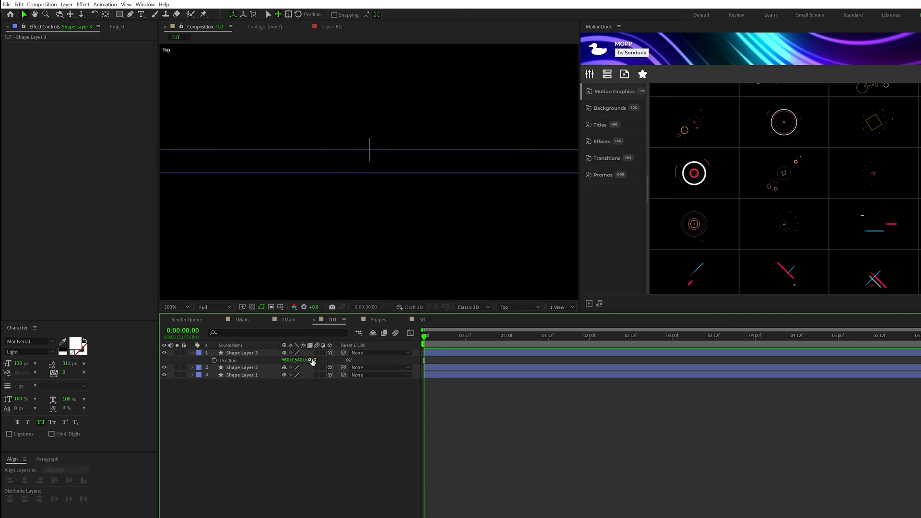
{"action": "left_click_drag", "start_coordinate": [313, 361], "coordinate": [328, 360]}
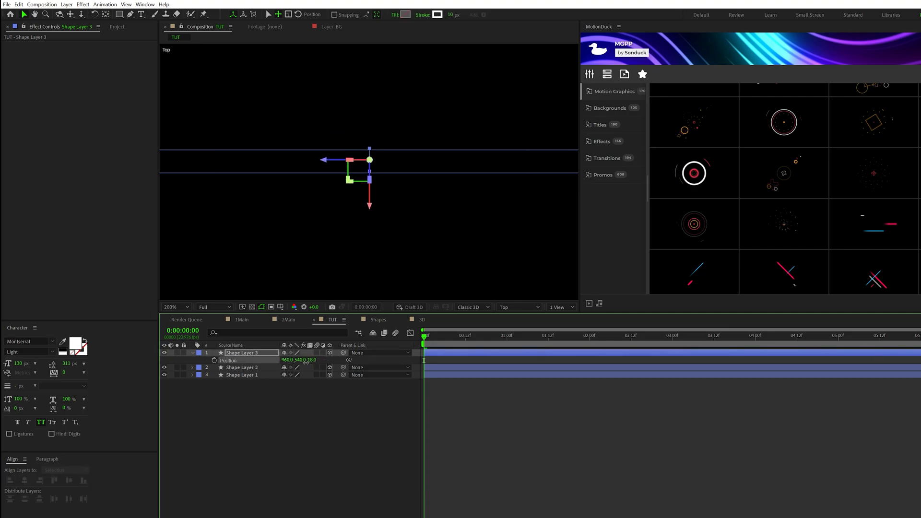
{"action": "left_click", "coordinate": [307, 393]}
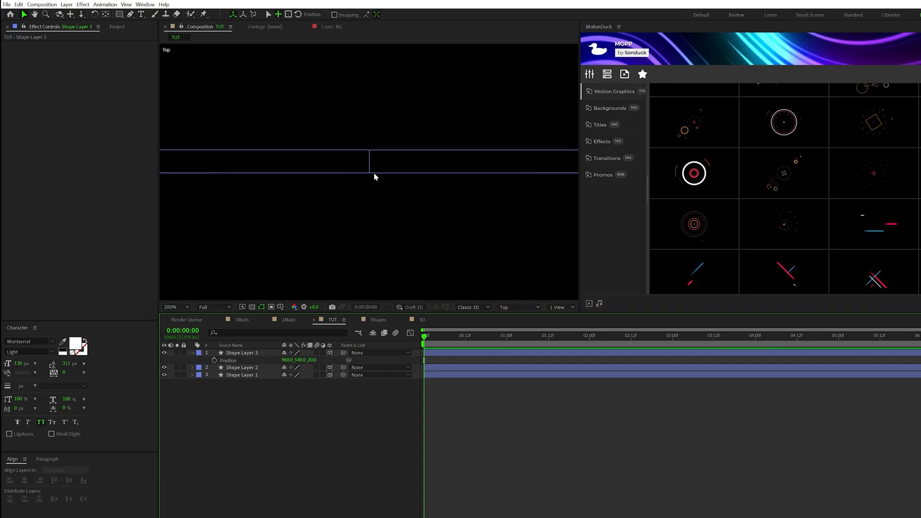
Step: Set Shape Layer 3's X position to 542 so it closes the left end of the box
{"action": "scroll", "coordinate": [346, 268], "scroll_direction": "down", "scroll_amount": 1}
{"action": "left_click_drag", "start_coordinate": [287, 360], "coordinate": [129, 352]}
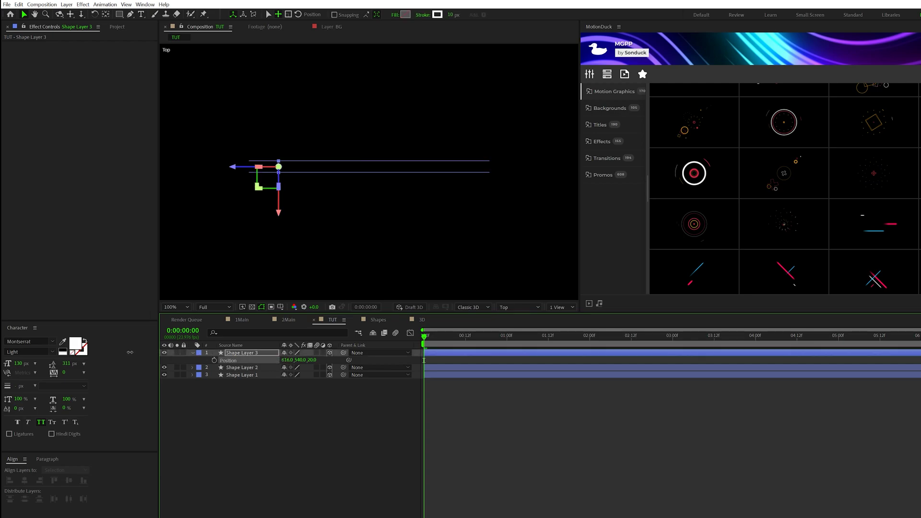
{"action": "left_click", "coordinate": [204, 424]}
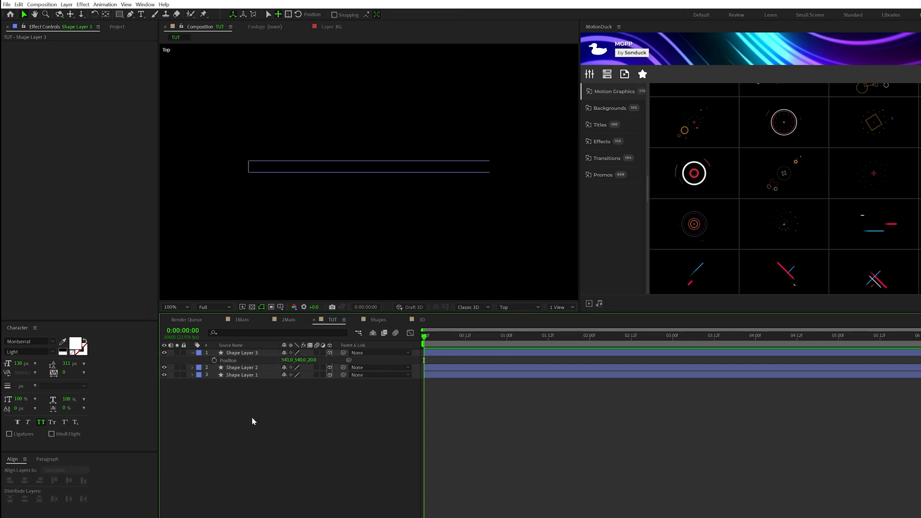
{"action": "scroll", "coordinate": [307, 209], "scroll_direction": "up", "scroll_amount": 4}
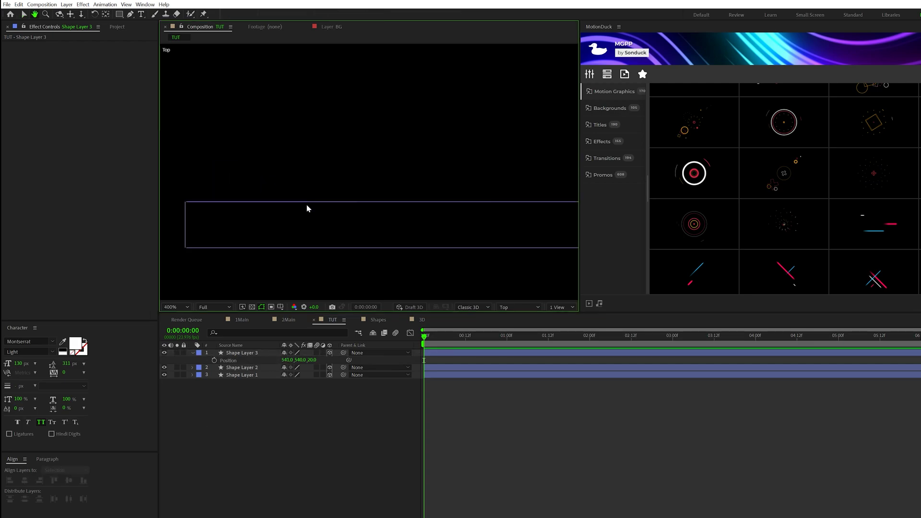
Step: Duplicate Shape Layer 3 and set the original's X position to 1378 to close the right end of the box
{"action": "left_click", "coordinate": [240, 353]}
{"action": "key", "text": "ctrl+d"}
{"action": "scroll", "coordinate": [393, 264], "scroll_direction": "down", "scroll_amount": 4}
{"action": "left_click_drag", "start_coordinate": [286, 367], "coordinate": [404, 369]}
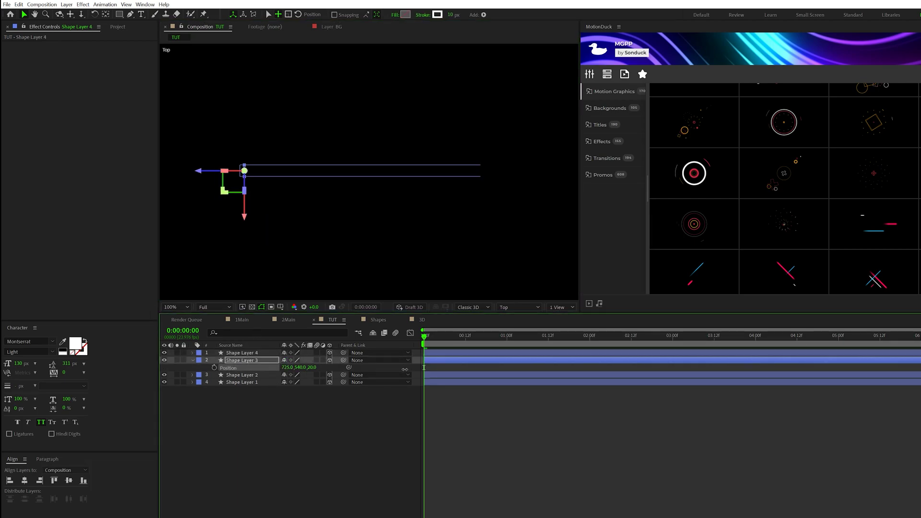
{"action": "left_click_drag", "start_coordinate": [650, 371], "coordinate": [650, 371]}
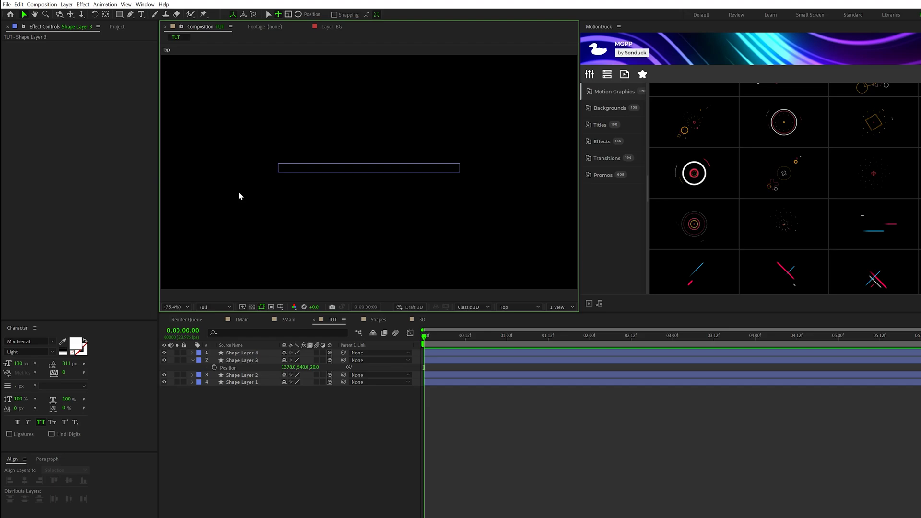
Step: Return the composition to the Active Camera view and add a new camera layer
{"action": "left_click", "coordinate": [514, 305]}
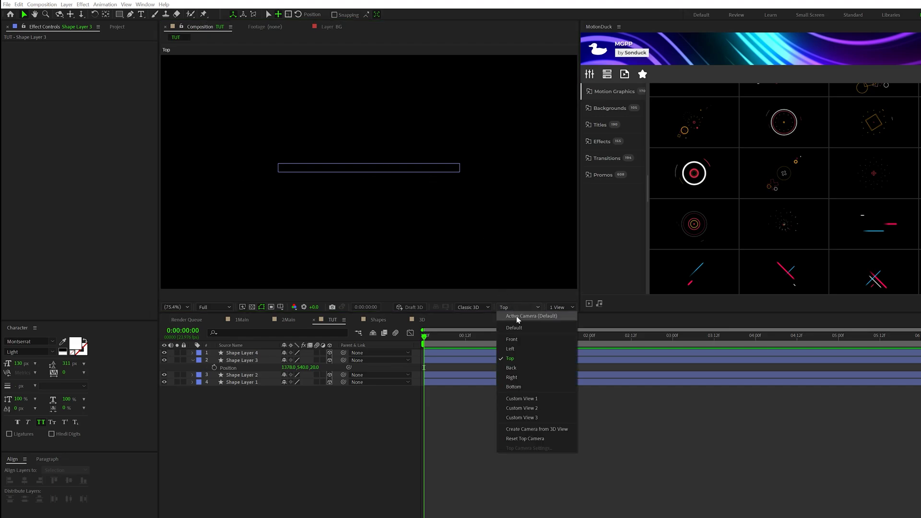
{"action": "left_click", "coordinate": [516, 319]}
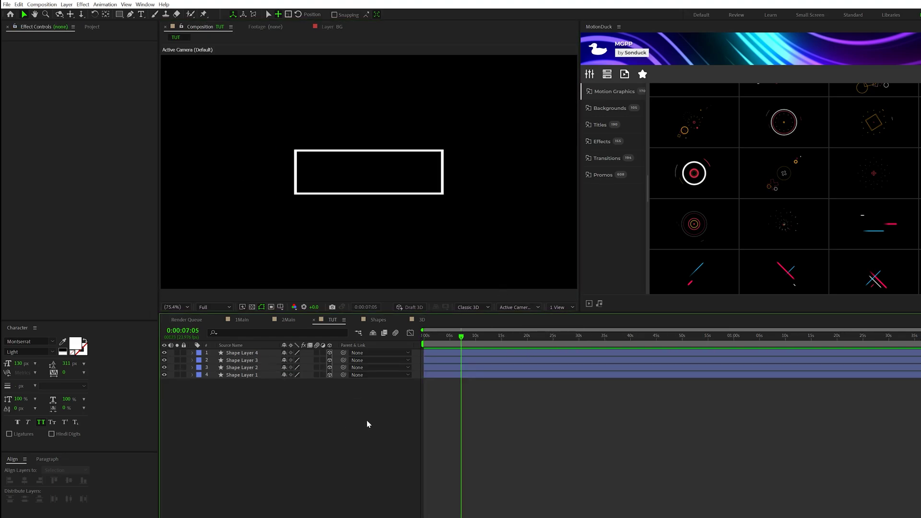
{"action": "left_click", "coordinate": [64, 5]}
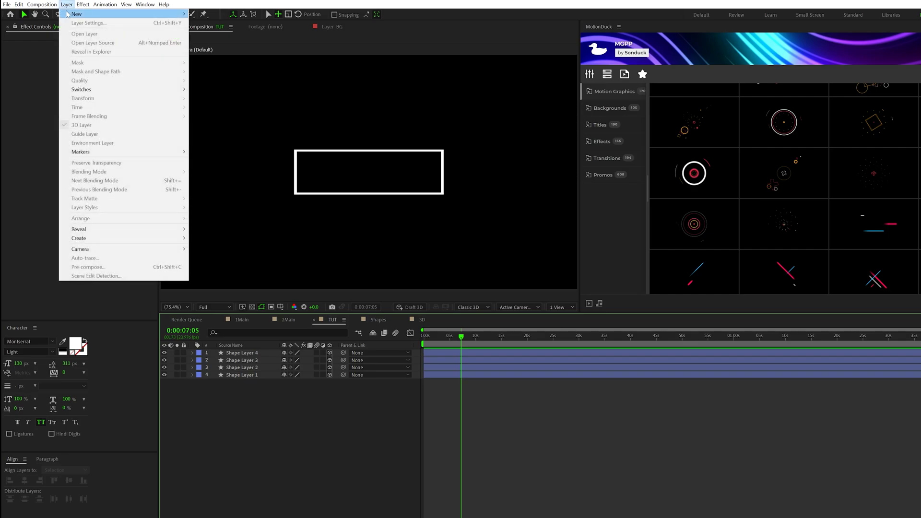
{"action": "mouse_move", "coordinate": [77, 14]}
{"action": "left_click", "coordinate": [210, 41]}
{"action": "left_click", "coordinate": [642, 385]}
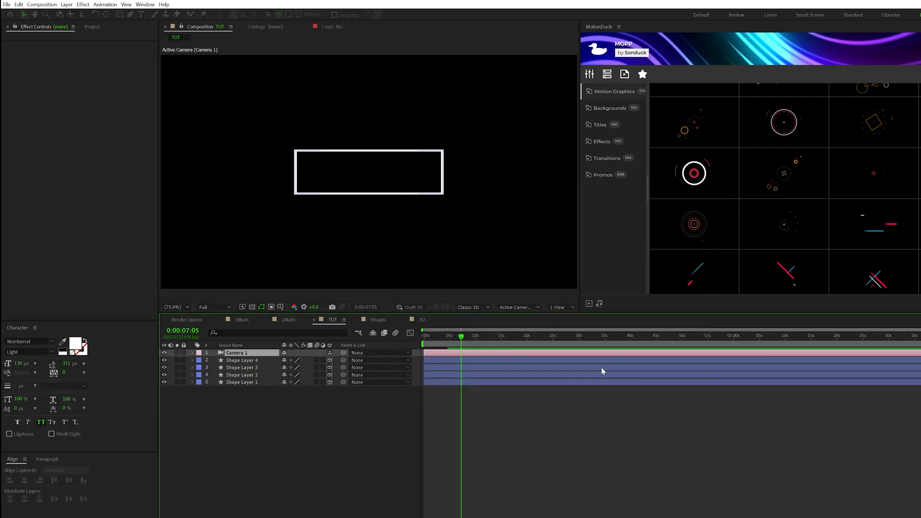
Step: Create a null object and parent Camera 1 to it
{"action": "left_click", "coordinate": [67, 4]}
{"action": "mouse_move", "coordinate": [77, 13]}
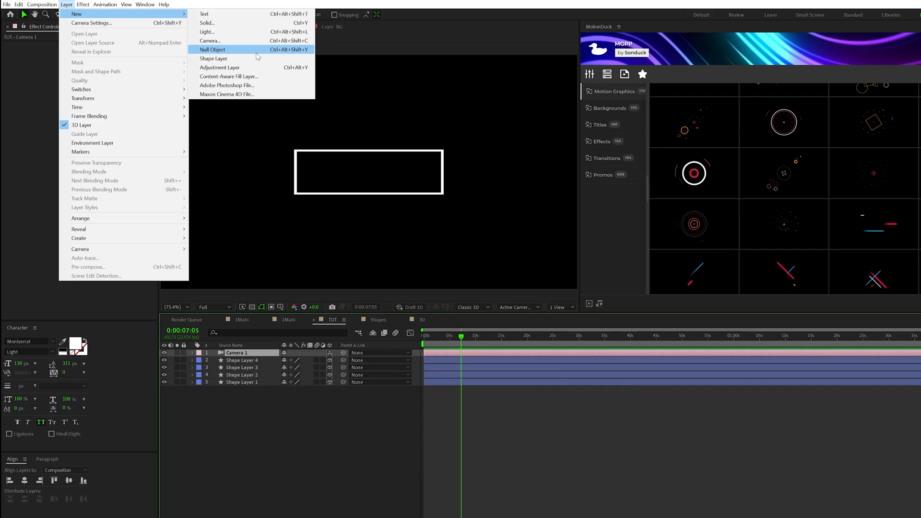
{"action": "left_click", "coordinate": [209, 49]}
{"action": "left_click_drag", "start_coordinate": [344, 362], "coordinate": [232, 353]}
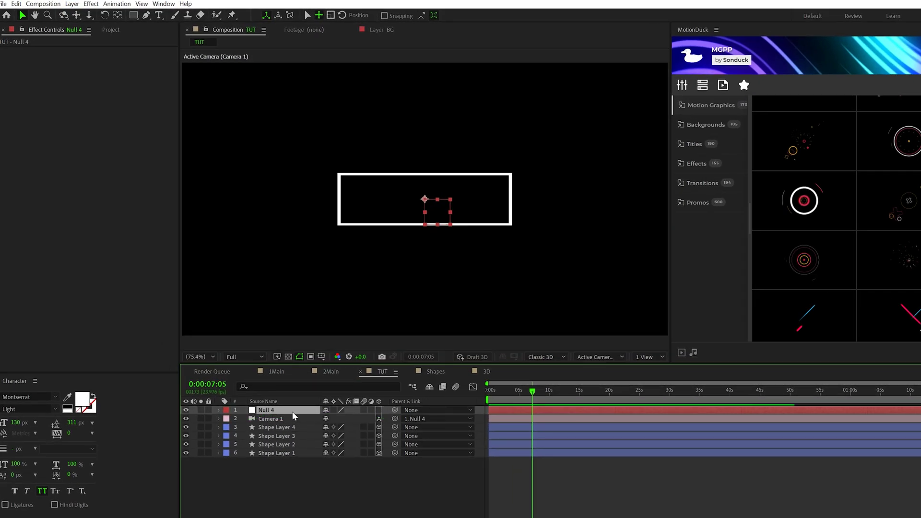
Step: Make the null a 3D layer and drive its Y and Z Rotation with the expression time*5, checking the rotation across the timeline
{"action": "key", "text": "r"}
{"action": "key", "text": "Home"}
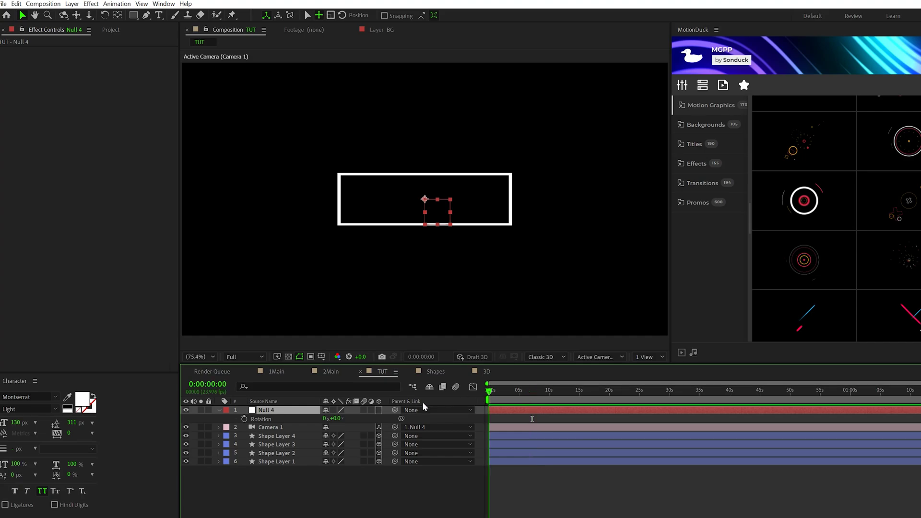
{"action": "left_click", "coordinate": [379, 410]}
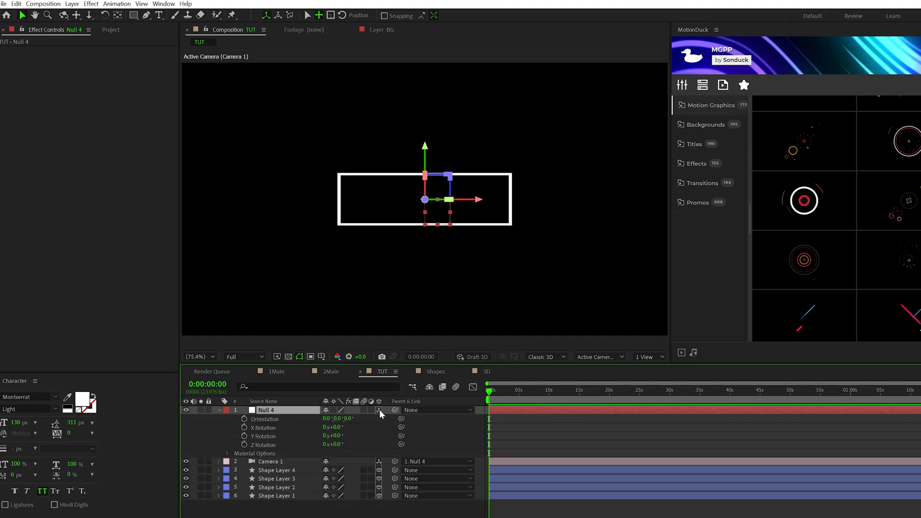
{"action": "left_click", "coordinate": [245, 435], "text": "alt"}
{"action": "type", "text": "time*5"}
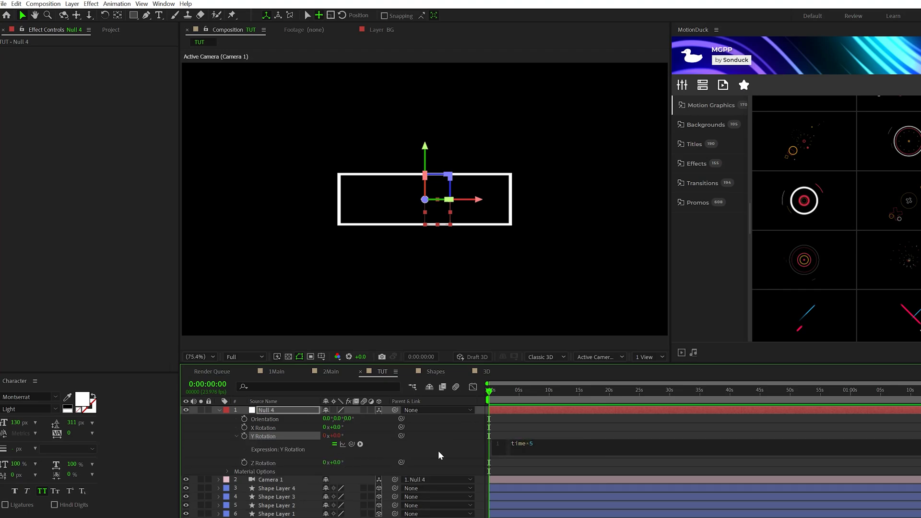
{"action": "left_click", "coordinate": [245, 462], "text": "alt"}
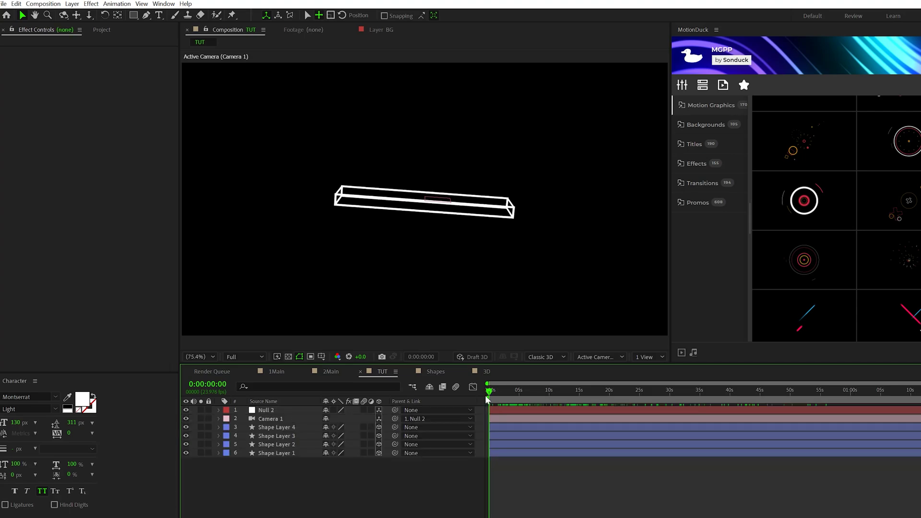
{"action": "left_click_drag", "start_coordinate": [489, 391], "coordinate": [697, 397]}
Step: Pre-compose all the layers into a new composition named 3D Done, moving all attributes into it
{"action": "key", "text": "ctrl+a"}
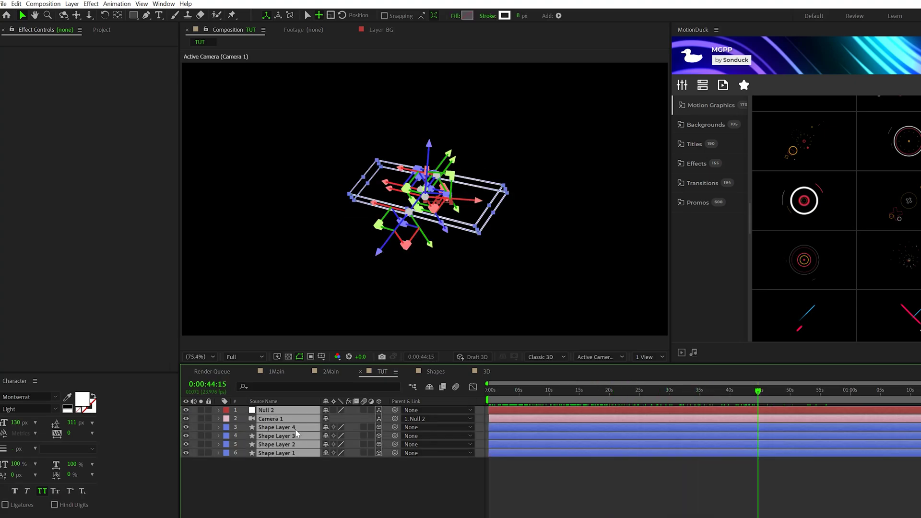
{"action": "left_click", "coordinate": [274, 494]}
{"action": "left_click_drag", "start_coordinate": [276, 495], "coordinate": [307, 375]}
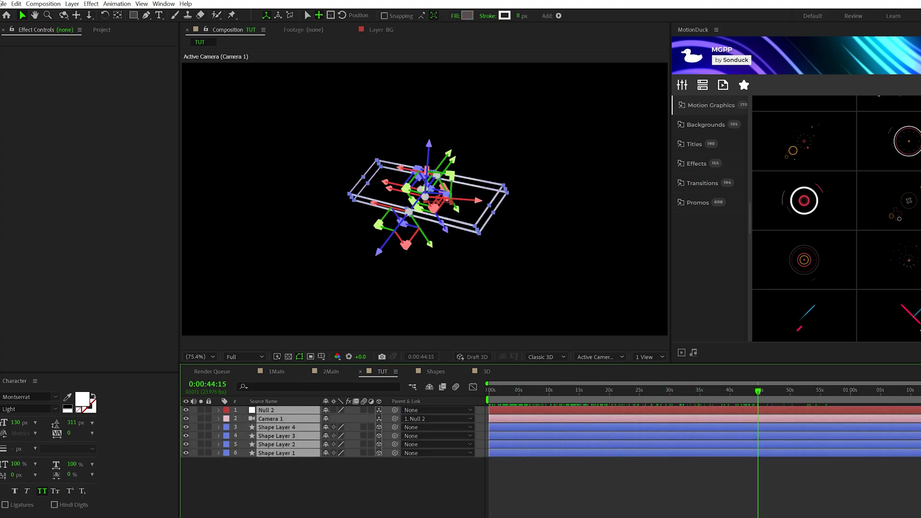
{"action": "left_click", "coordinate": [72, 4]}
{"action": "left_click", "coordinate": [102, 314]}
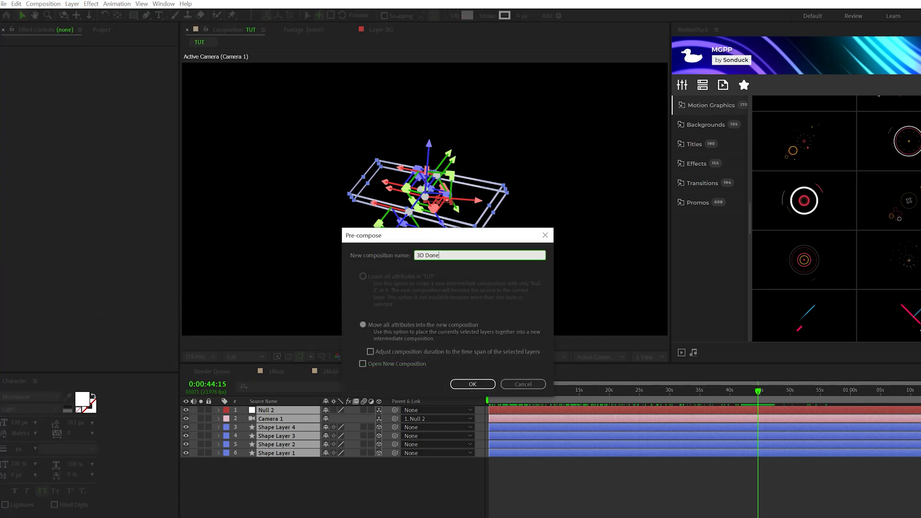
{"action": "type", "text": "3D Done"}
{"action": "left_click", "coordinate": [469, 384]}
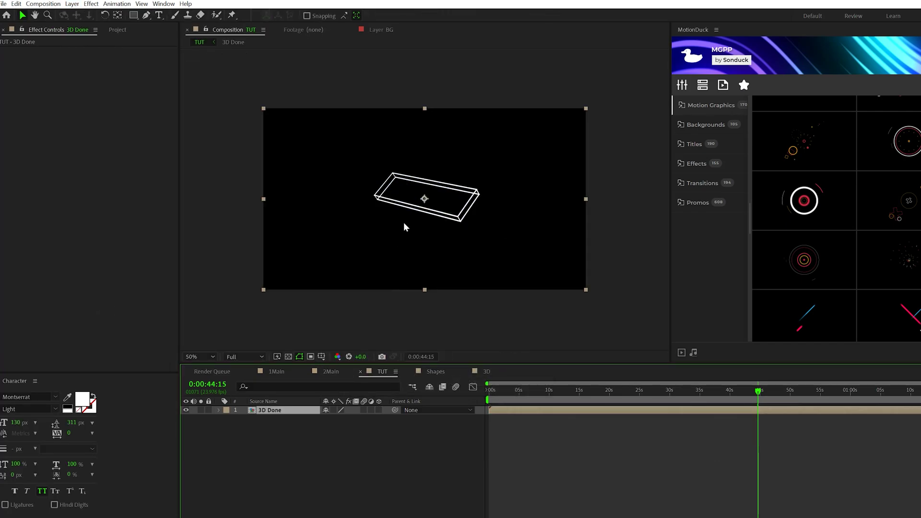
Step: Move the 3D Done box to the frame's lower-left area and duplicate it into the upper-left, upper-right and lower-right areas
{"action": "left_click_drag", "start_coordinate": [425, 199], "coordinate": [348, 253]}
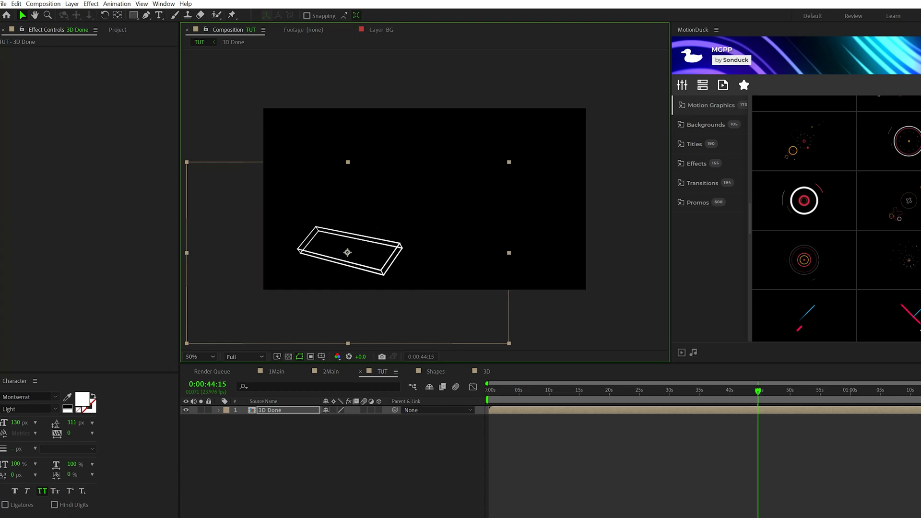
{"action": "left_click", "coordinate": [16, 3]}
{"action": "left_click", "coordinate": [29, 125]}
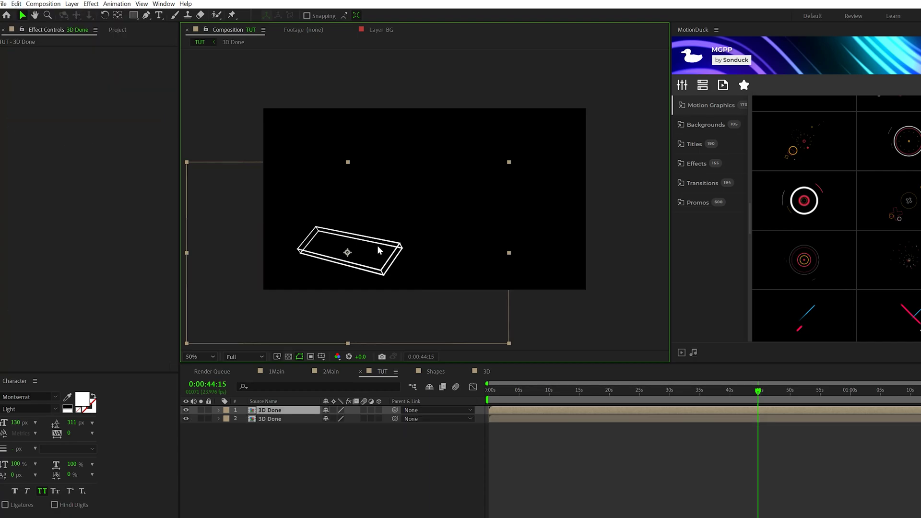
{"action": "left_click_drag", "start_coordinate": [344, 221], "coordinate": [350, 167]}
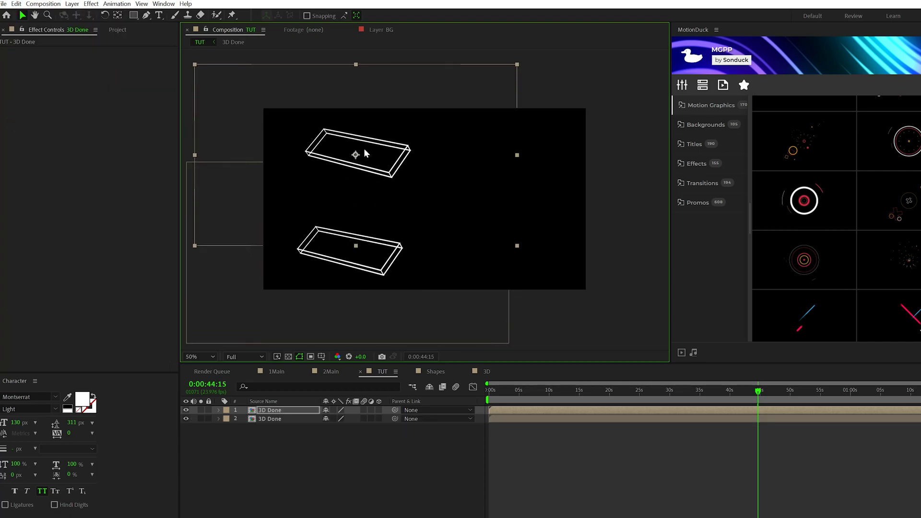
{"action": "key", "text": "ctrl+d"}
{"action": "left_click_drag", "start_coordinate": [375, 162], "coordinate": [511, 251]}
{"action": "key", "text": "ctrl+d"}
Step: Offset the 3D Done layers in time so that each box shows a different phase of the rotation
{"action": "left_click_drag", "start_coordinate": [564, 412], "coordinate": [394, 419]}
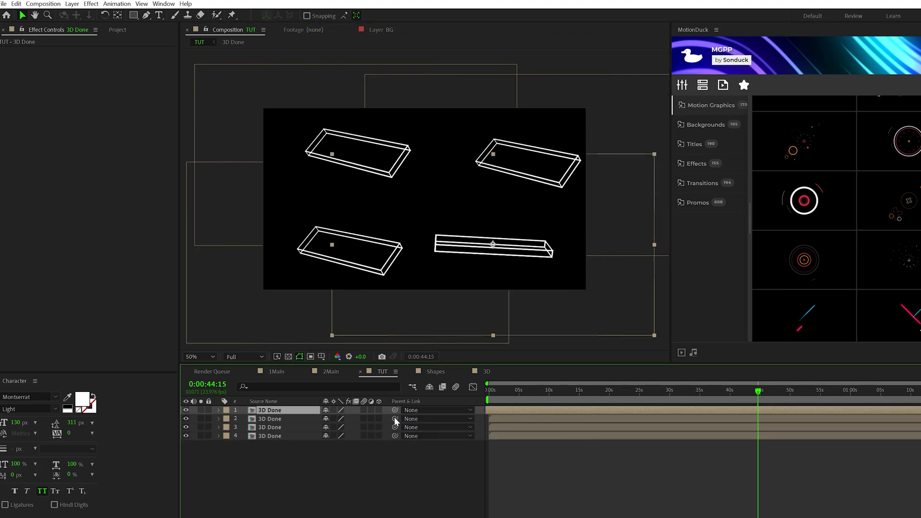
{"action": "left_click", "coordinate": [566, 418]}
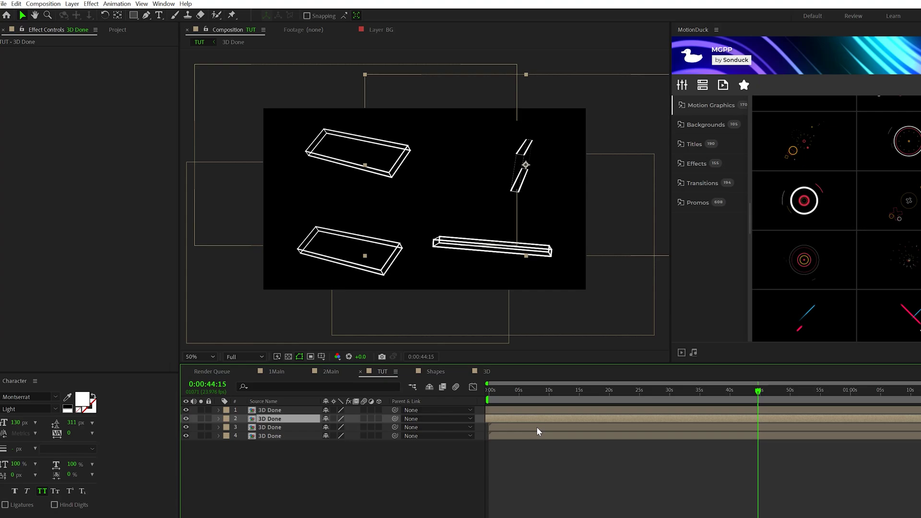
{"action": "left_click_drag", "start_coordinate": [536, 428], "coordinate": [274, 444]}
Step: Scale all four 3D Done layers down together to 81%
{"action": "key", "text": "ctrl+a"}
{"action": "key", "text": "s"}
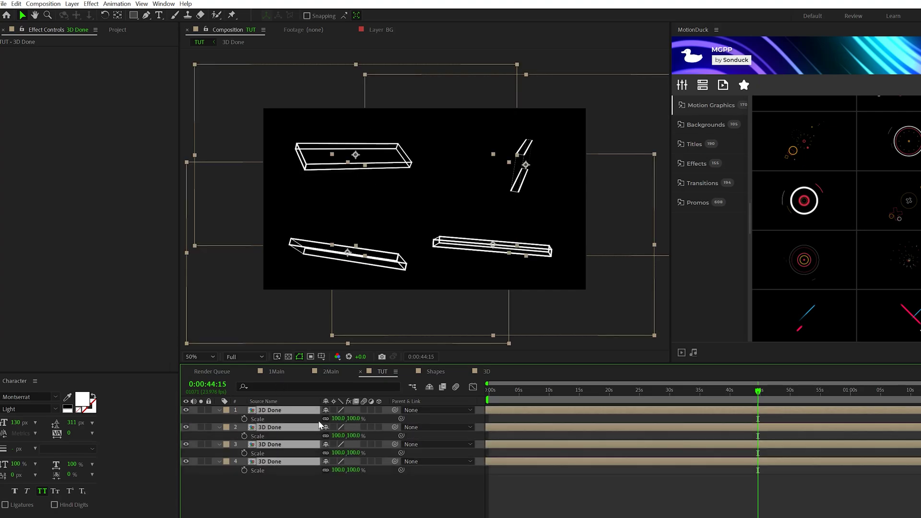
{"action": "left_click_drag", "start_coordinate": [336, 418], "coordinate": [346, 499]}
{"action": "left_click", "coordinate": [346, 499]}
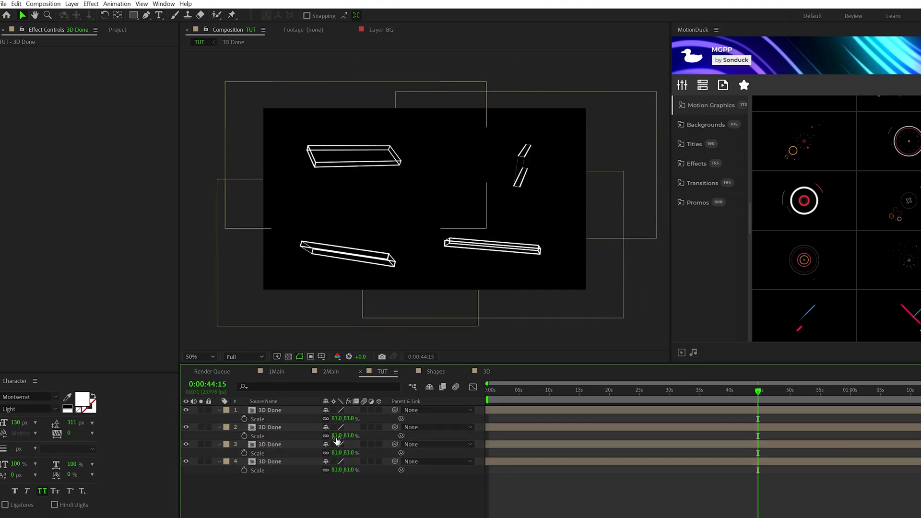
{"action": "left_click_drag", "start_coordinate": [326, 436], "coordinate": [327, 454]}
{"action": "left_click", "coordinate": [329, 502]}
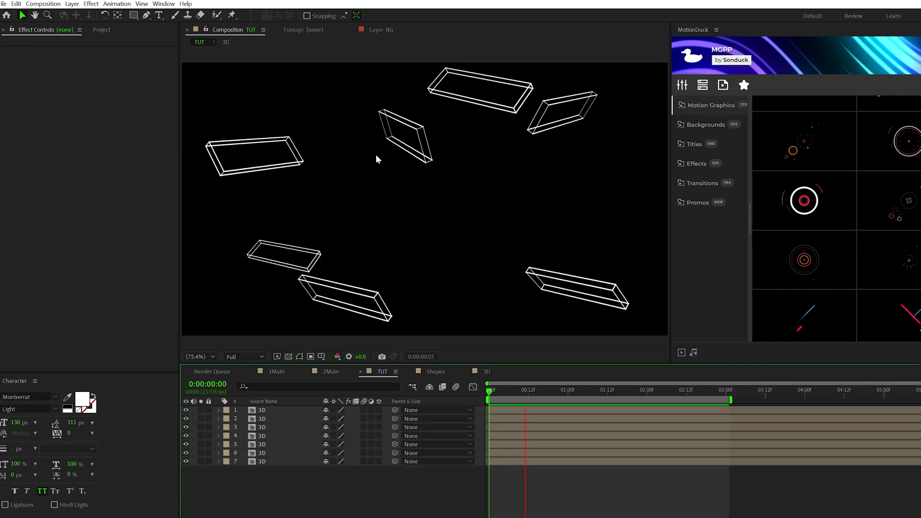
Step: In the TUT composition, draw a circle about 113 px wide near the centre with a 10 px white stroke
{"action": "left_click", "coordinate": [329, 371]}
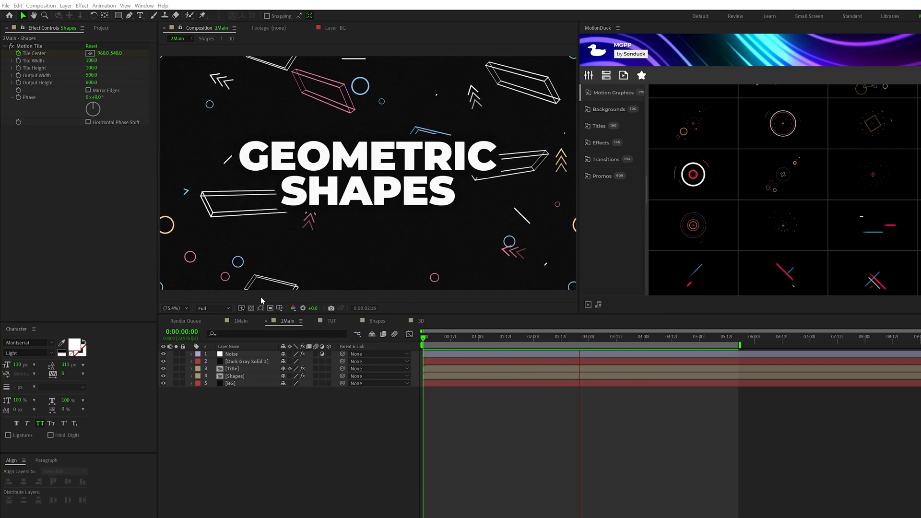
{"action": "left_click", "coordinate": [332, 322]}
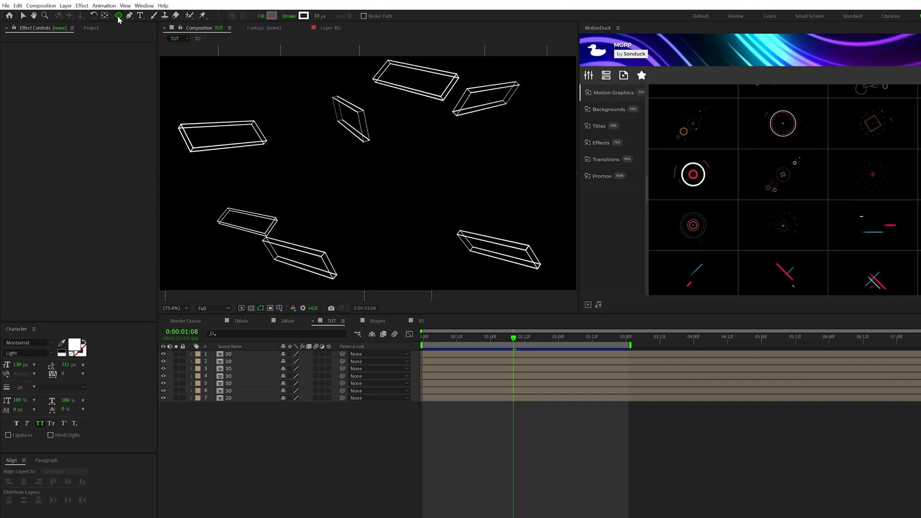
{"action": "left_click_drag", "start_coordinate": [363, 173], "coordinate": [377, 188]}
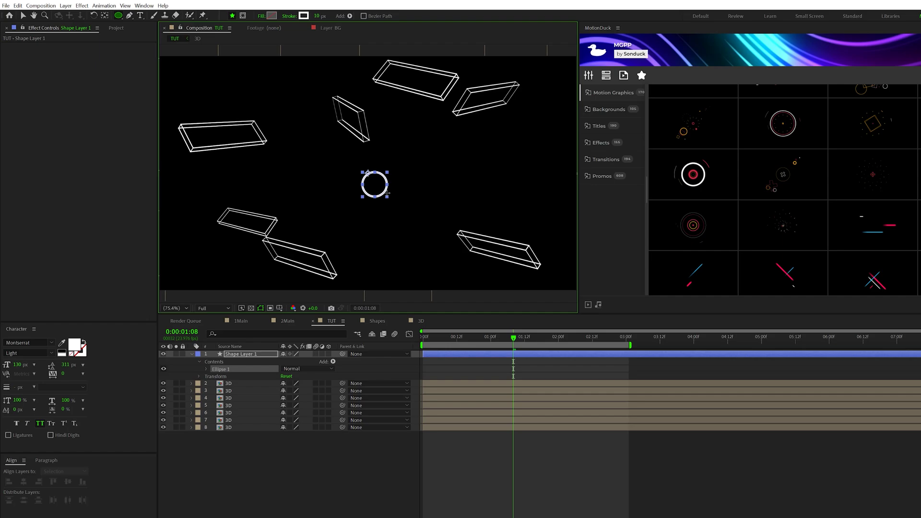
Step: Keyframe the ellipse's Scale from 0% at the first frame to 100% at 0:00:00:19
{"action": "left_click", "coordinate": [207, 369]}
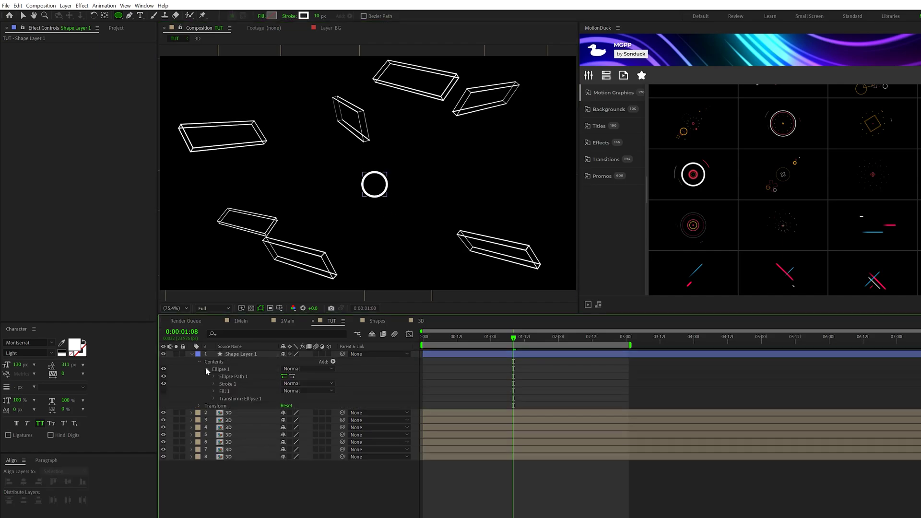
{"action": "left_click", "coordinate": [214, 399]}
{"action": "left_click", "coordinate": [427, 342]}
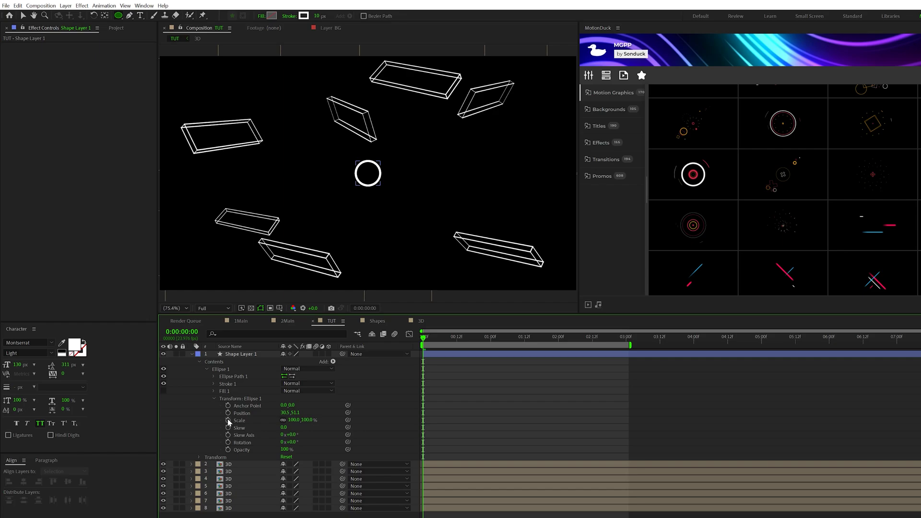
{"action": "left_click", "coordinate": [229, 421]}
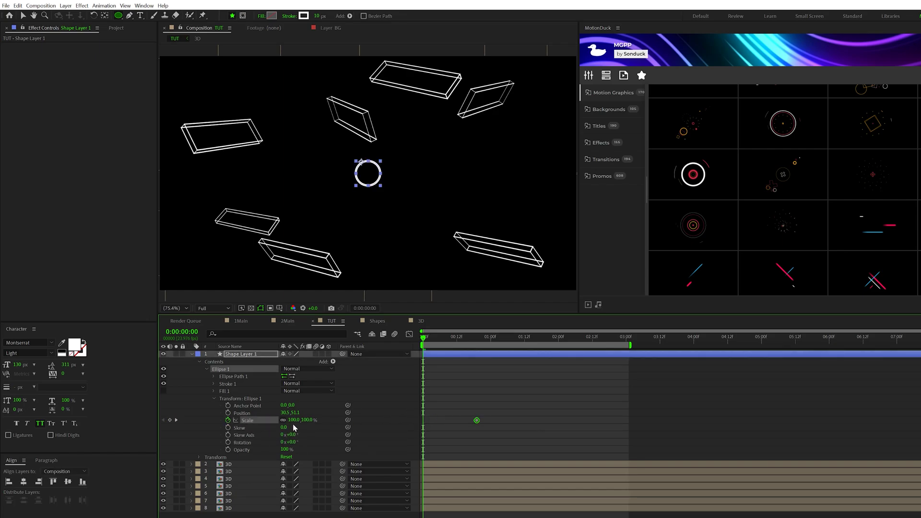
{"action": "left_click", "coordinate": [478, 405]}
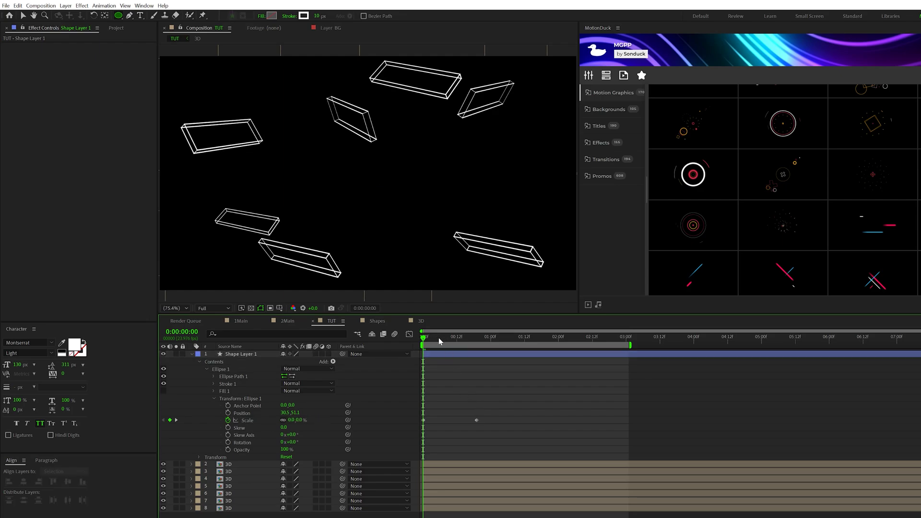
Step: Add an overshoot Scale keyframe of 144.4% at 0:00:00:13 and preview the circle's animation
{"action": "left_click_drag", "start_coordinate": [454, 338], "coordinate": [459, 340]}
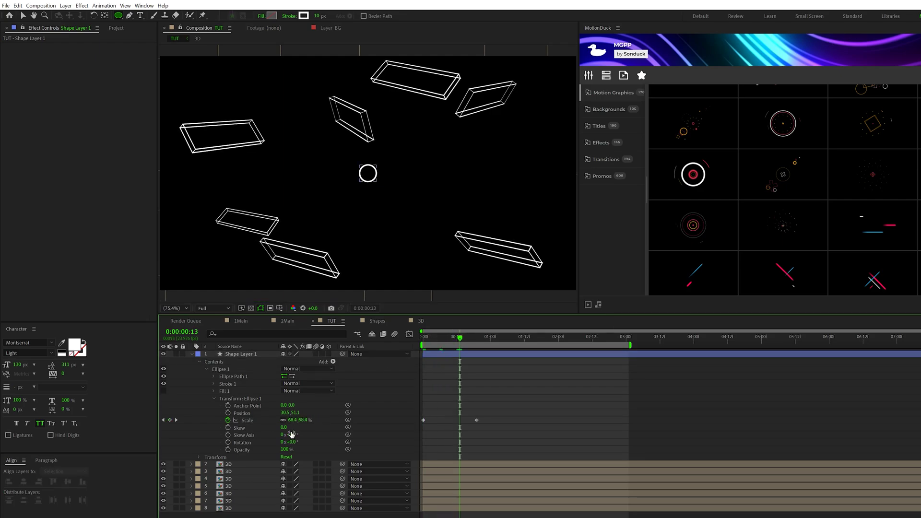
{"action": "left_click_drag", "start_coordinate": [291, 421], "coordinate": [326, 420]}
{"action": "left_click", "coordinate": [496, 385]}
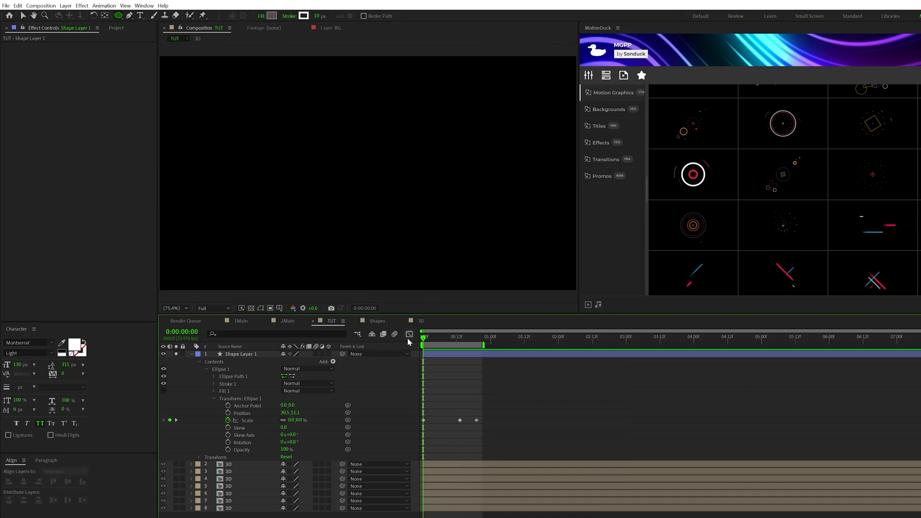
{"action": "key", "text": "space"}
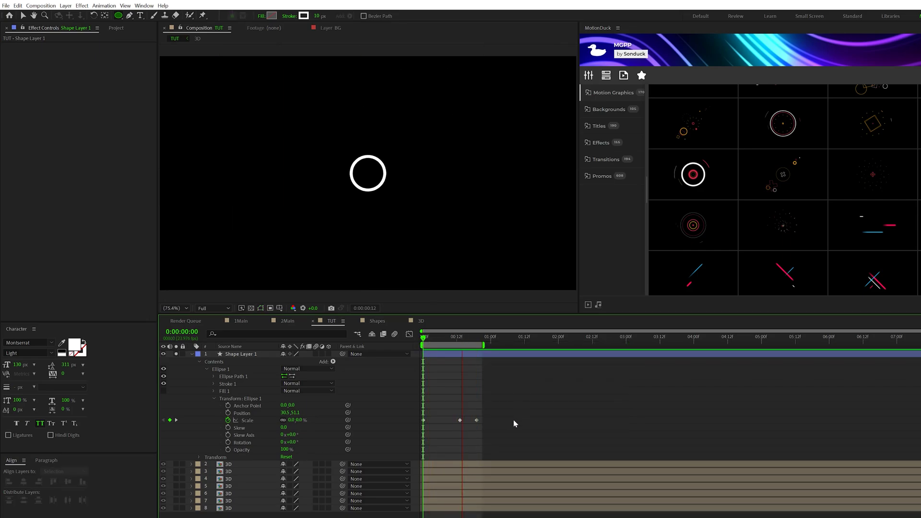
Step: Apply Easy Ease to the first and last Scale keyframes of the ellipse and check the motion
{"action": "left_click_drag", "start_coordinate": [497, 406], "coordinate": [472, 432]}
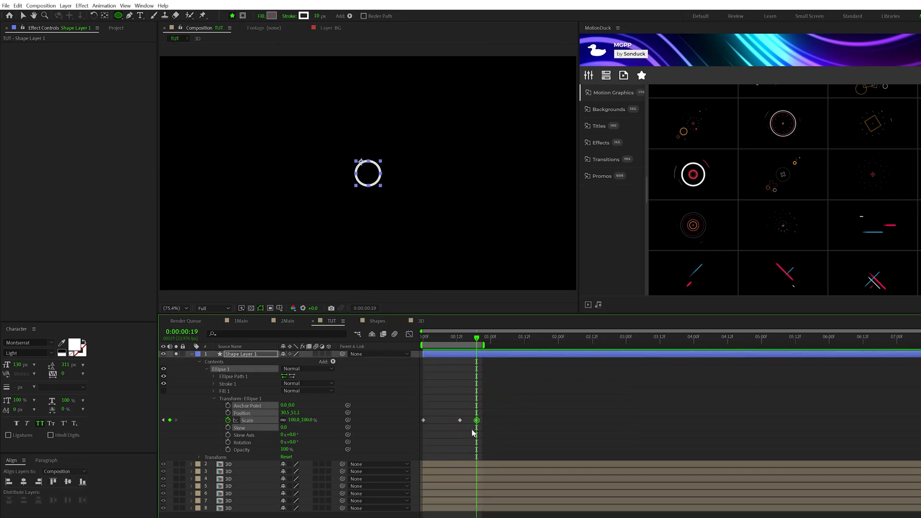
{"action": "left_click_drag", "start_coordinate": [451, 399], "coordinate": [407, 430]}
{"action": "key", "text": "F9"}
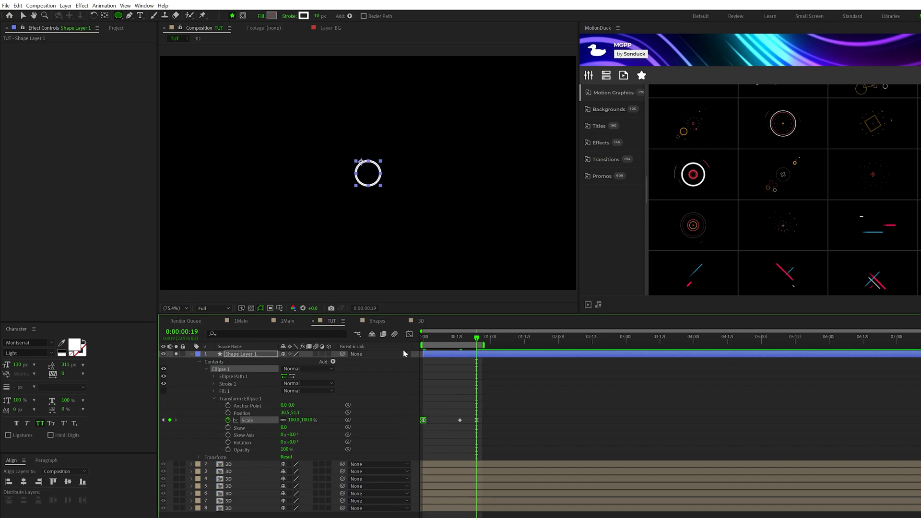
{"action": "left_click_drag", "start_coordinate": [422, 338], "coordinate": [477, 355]}
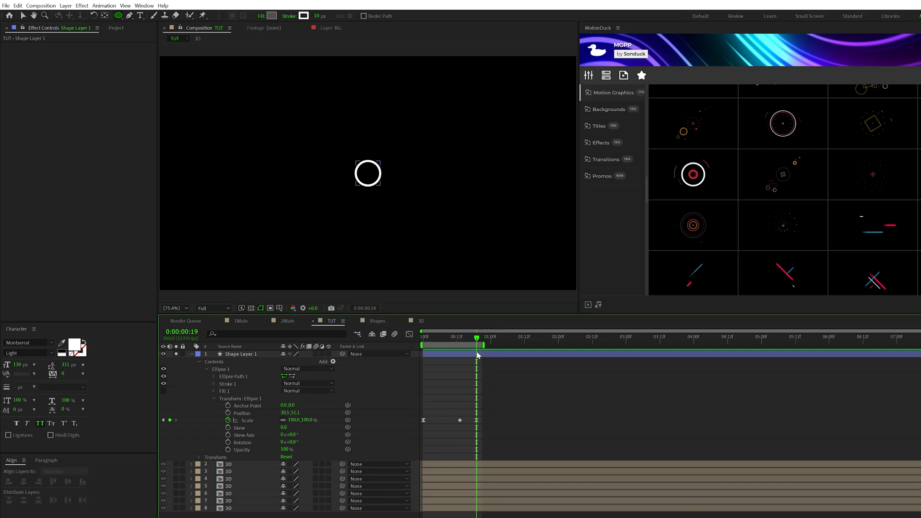
Step: Keyframe the ellipse path's Size at 0:00:00:19 and set it to 168.8 at 0:00:01:23
{"action": "left_click", "coordinate": [214, 376]}
{"action": "left_click", "coordinate": [228, 383]}
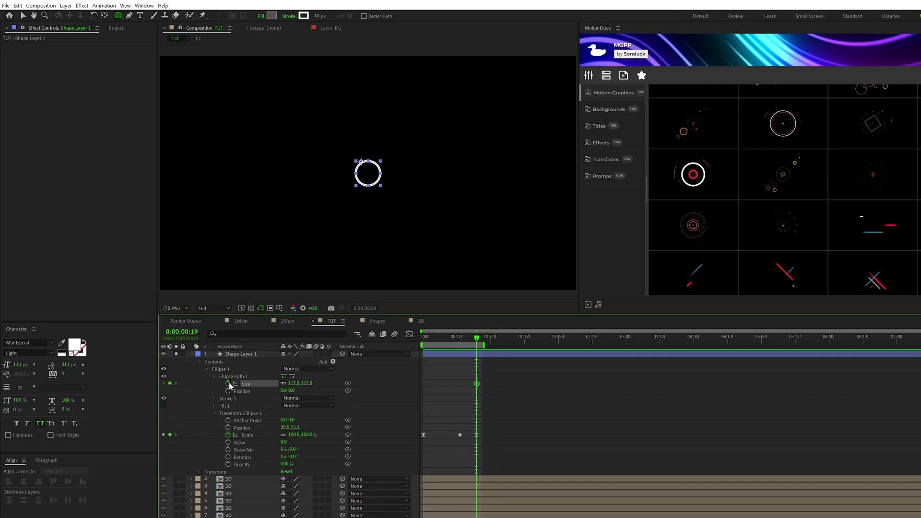
{"action": "left_click_drag", "start_coordinate": [480, 335], "coordinate": [556, 336]}
{"action": "left_click_drag", "start_coordinate": [294, 384], "coordinate": [321, 387]}
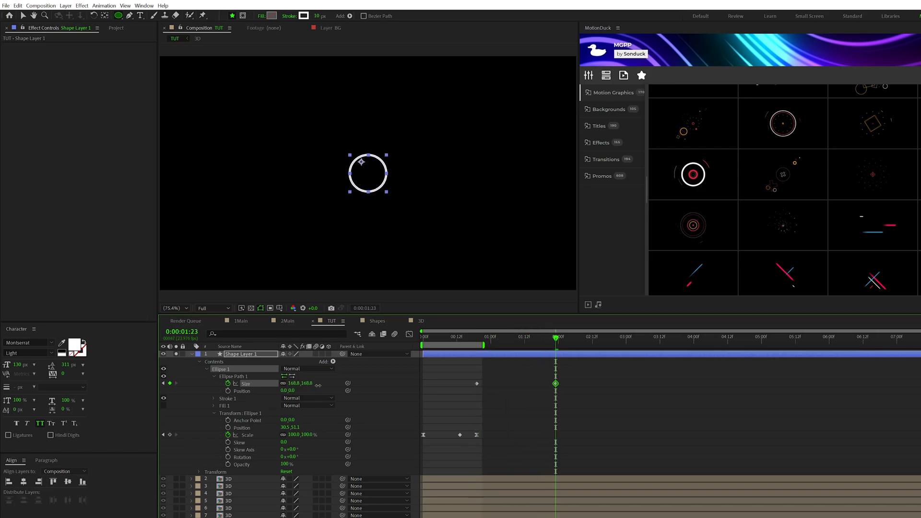
Step: Add the expression loopOut("pingpong") to the ellipse path's Size and check the loop past the last keyframe
{"action": "left_click", "coordinate": [229, 383], "text": "alt"}
{"action": "type", "text": "loopOut("}
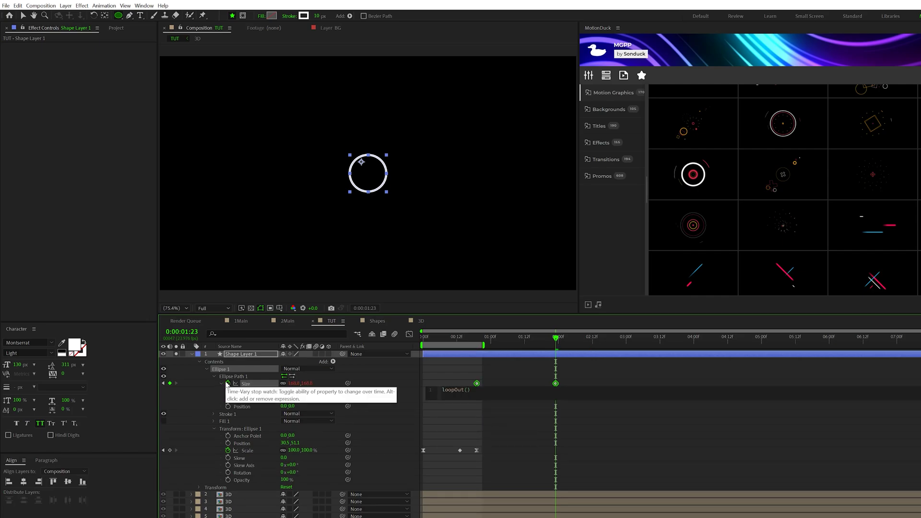
{"action": "type", "text": "\""}
{"action": "left_click", "coordinate": [483, 420]}
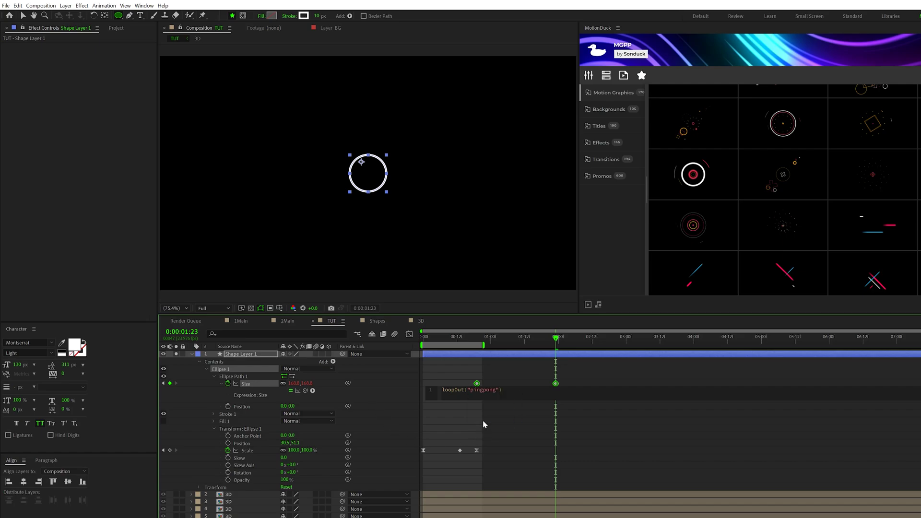
{"action": "left_click", "coordinate": [540, 430]}
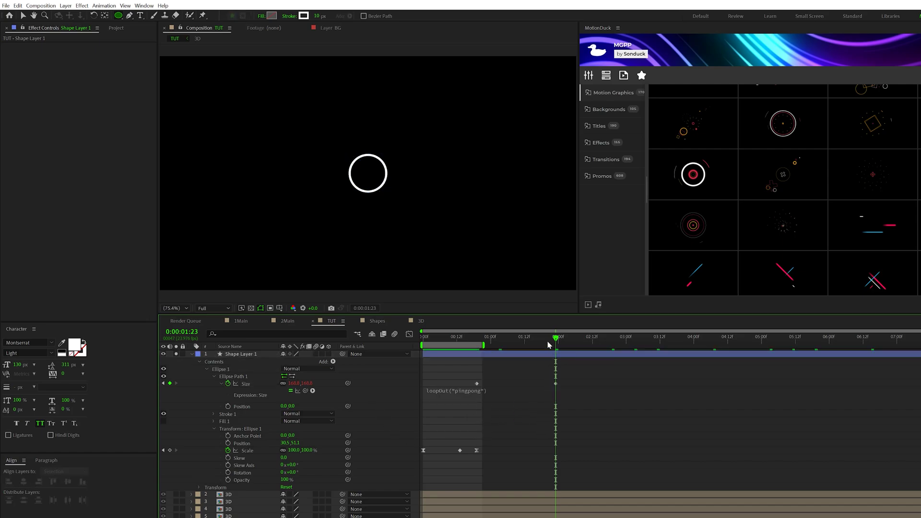
{"action": "left_click_drag", "start_coordinate": [558, 343], "coordinate": [603, 365]}
Step: Centre Shape Layer 1's anchor point on the circle
{"action": "left_click", "coordinate": [234, 355]}
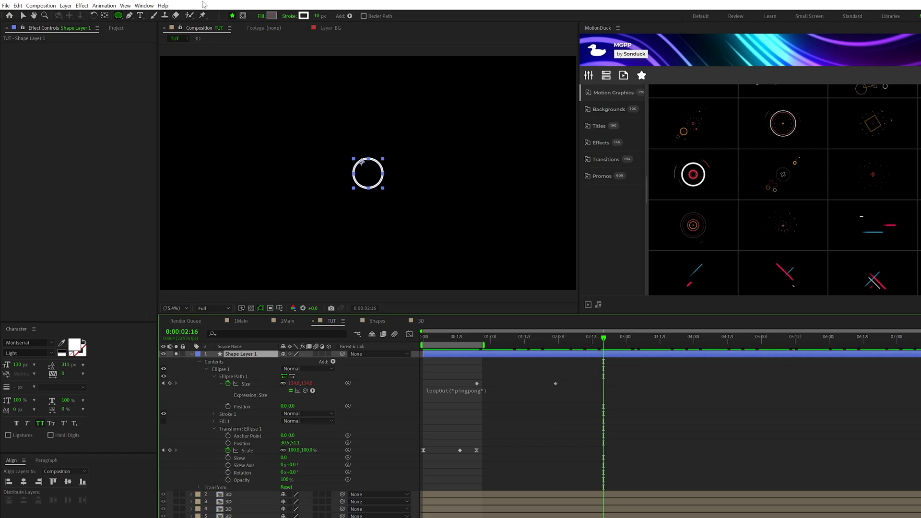
{"action": "left_click", "coordinate": [104, 16]}
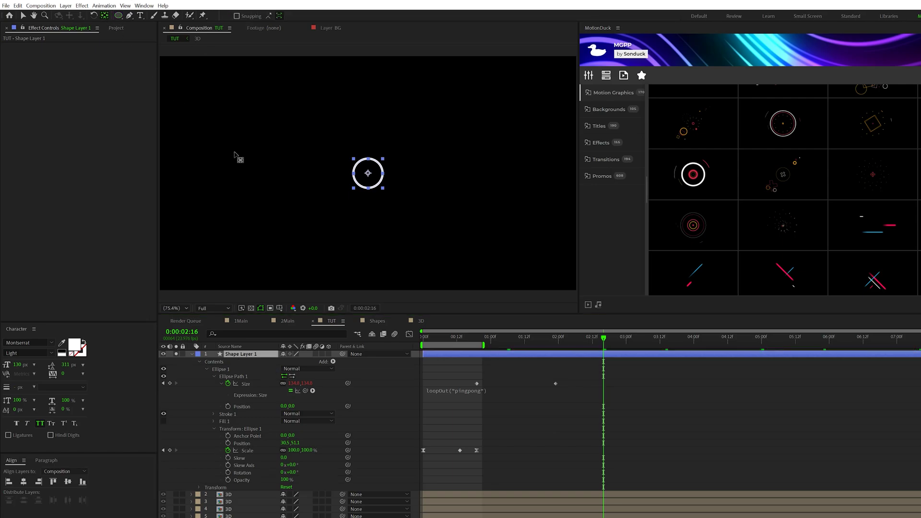
Step: Add the expression wiggle(.5,50) to Shape Layer 1's Position and play back the motion
{"action": "key", "text": "p"}
{"action": "left_click", "coordinate": [214, 361], "text": "alt"}
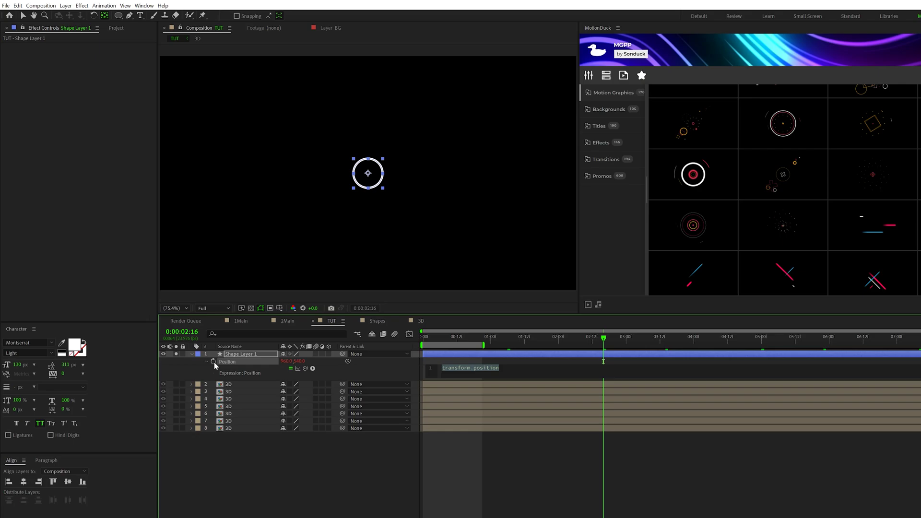
{"action": "type", "text": "wiggle(.5,50"}
{"action": "left_click", "coordinate": [358, 493]}
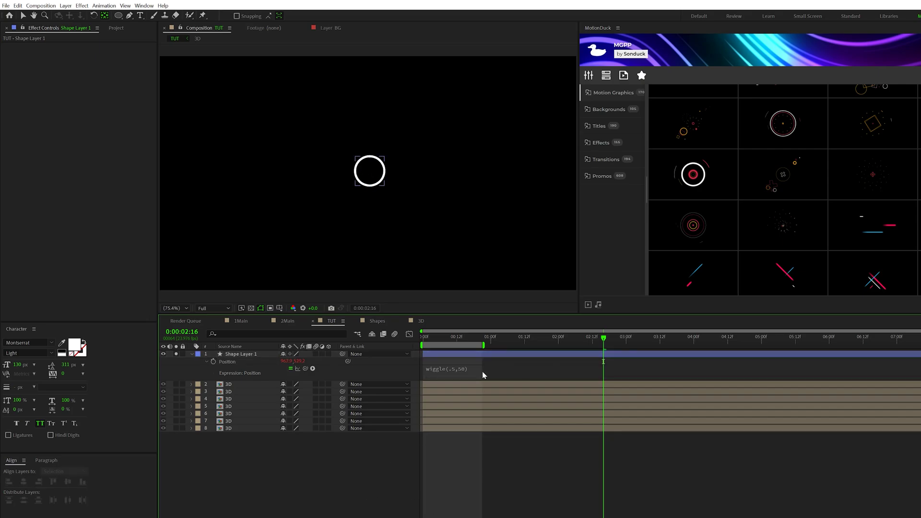
{"action": "key", "text": "space"}
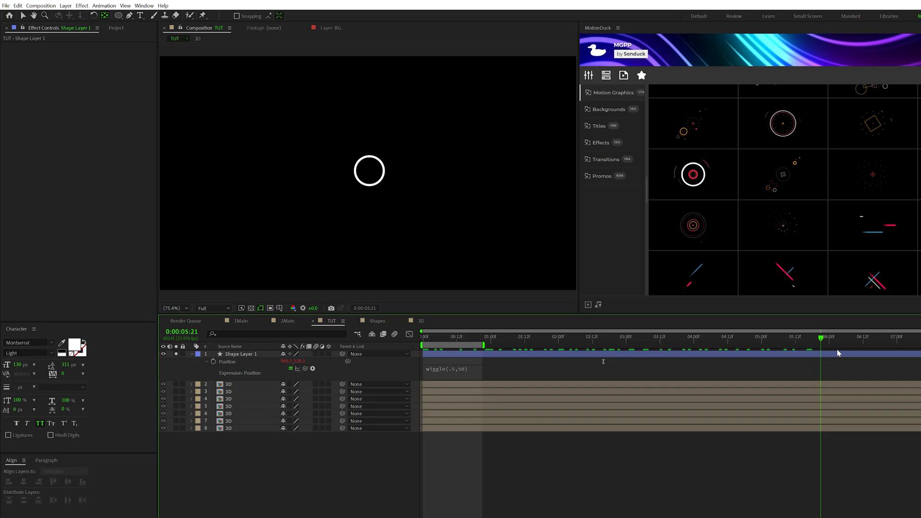
{"action": "left_click_drag", "start_coordinate": [883, 353], "coordinate": [888, 361]}
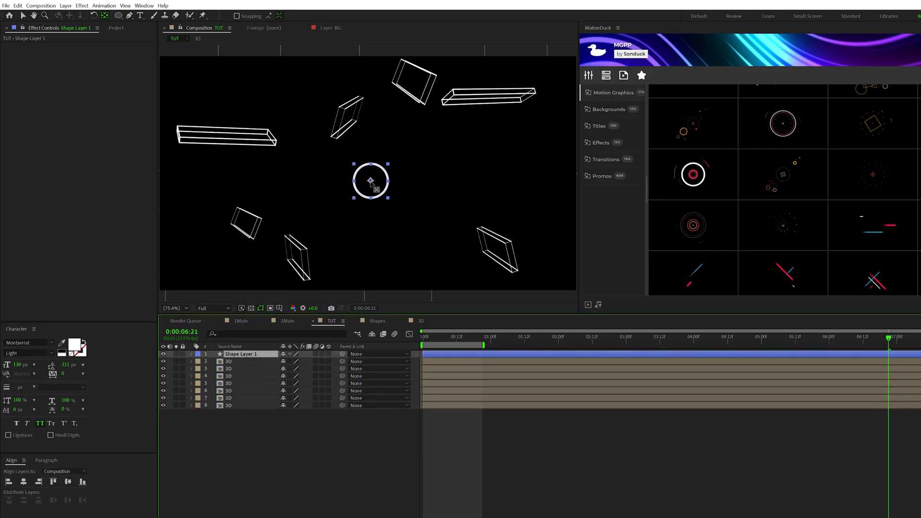
Step: Reposition the circle and duplicate it so the two circles sit on opposite sides of the frame
{"action": "key", "text": "v"}
{"action": "mouse_move", "coordinate": [370, 181]}
{"action": "left_mouse_down"}
{"action": "mouse_move", "coordinate": [273, 204]}
{"action": "mouse_move", "coordinate": [214, 196]}
{"action": "mouse_move", "coordinate": [485, 184]}
{"action": "left_mouse_up"}
{"action": "key", "text": "ctrl+d"}
Step: Scale Shape Layer 2 down to about 68% and duplicate it
{"action": "key", "text": "s"}
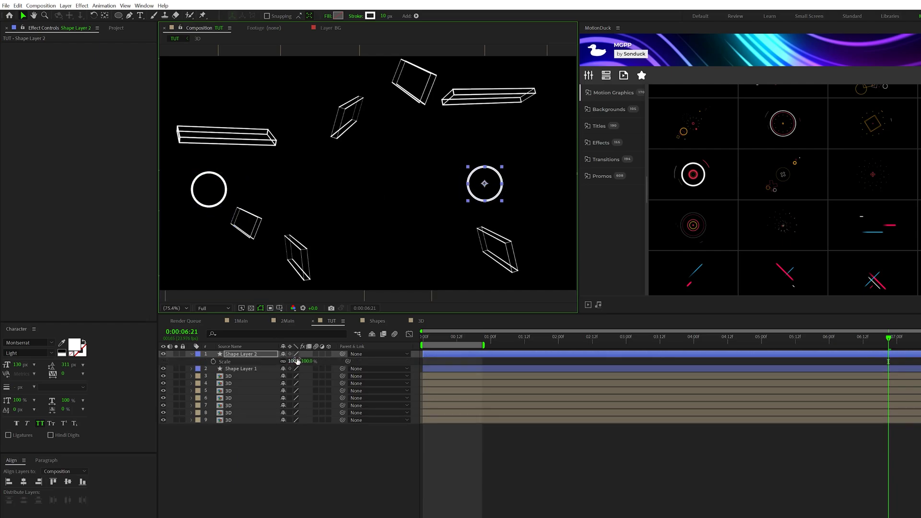
{"action": "left_click_drag", "start_coordinate": [298, 361], "coordinate": [282, 361]}
{"action": "left_click", "coordinate": [243, 356]}
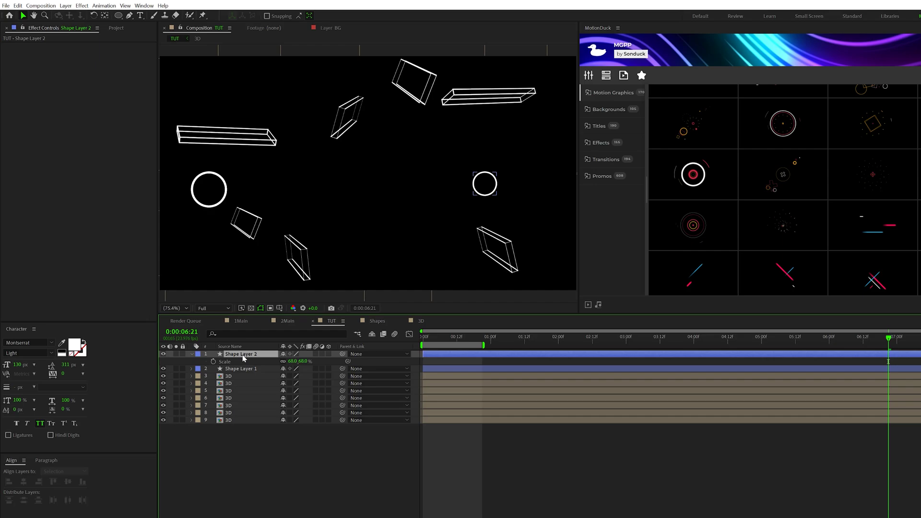
{"action": "key", "text": "ctrl+d"}
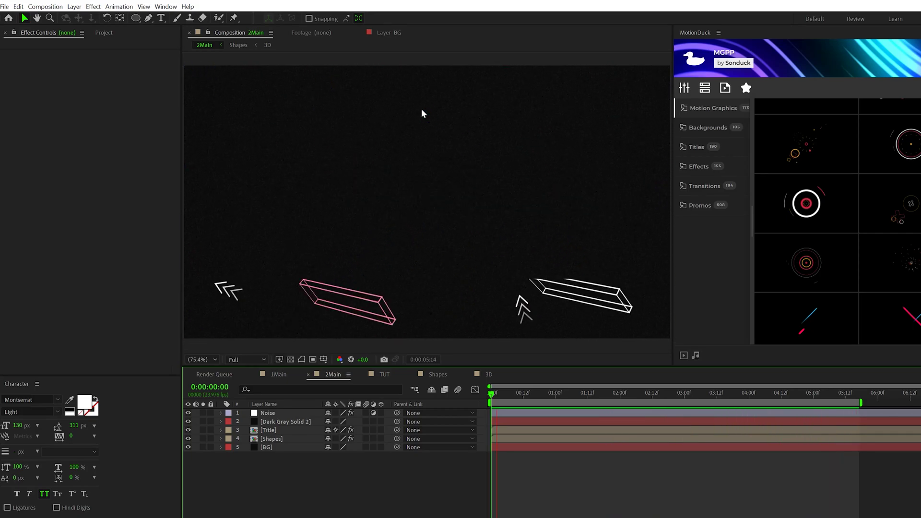
Step: In the TUT composition, draw a short horizontal line near the centre of the frame with the Pen tool
{"action": "left_click", "coordinate": [385, 374]}
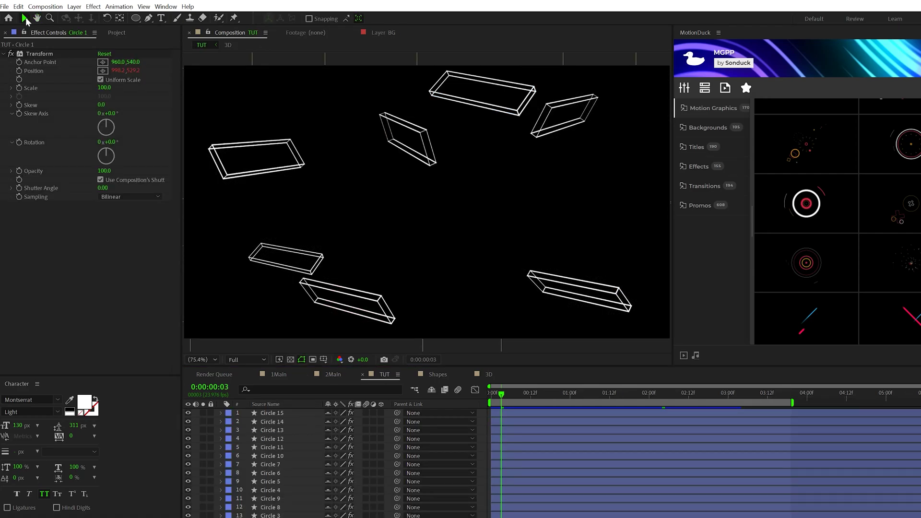
{"action": "left_click", "coordinate": [148, 18]}
{"action": "left_click", "coordinate": [376, 214]}
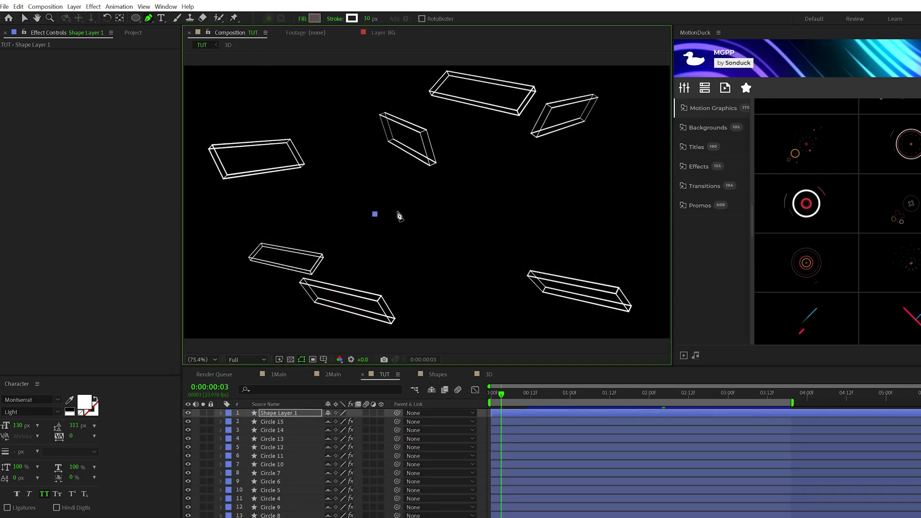
{"action": "left_click", "coordinate": [406, 214]}
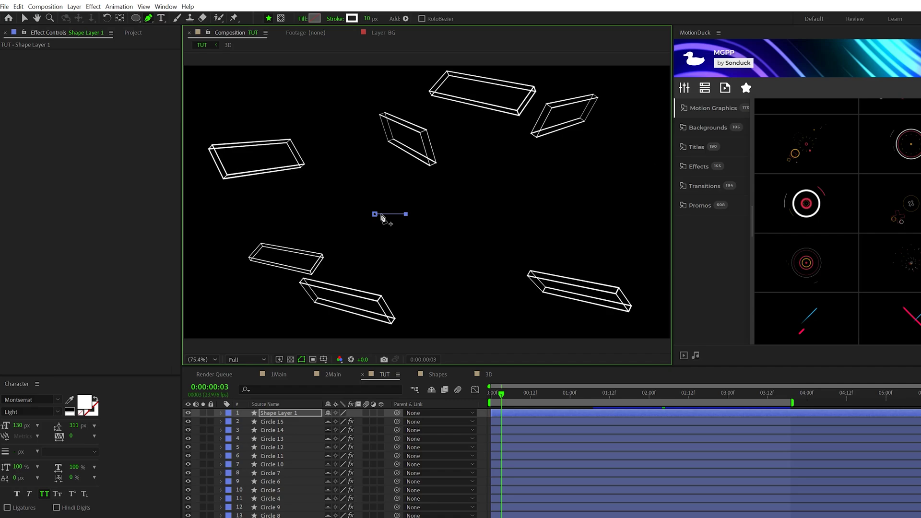
{"action": "left_click", "coordinate": [385, 517]}
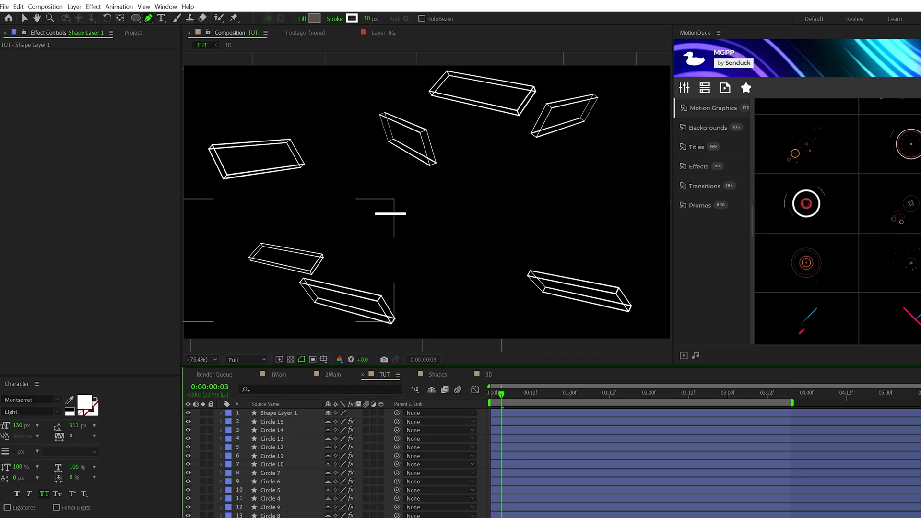
Step: Add Trim Paths to the line's shape layer and reveal its properties
{"action": "left_click", "coordinate": [220, 413]}
{"action": "left_click", "coordinate": [220, 413]}
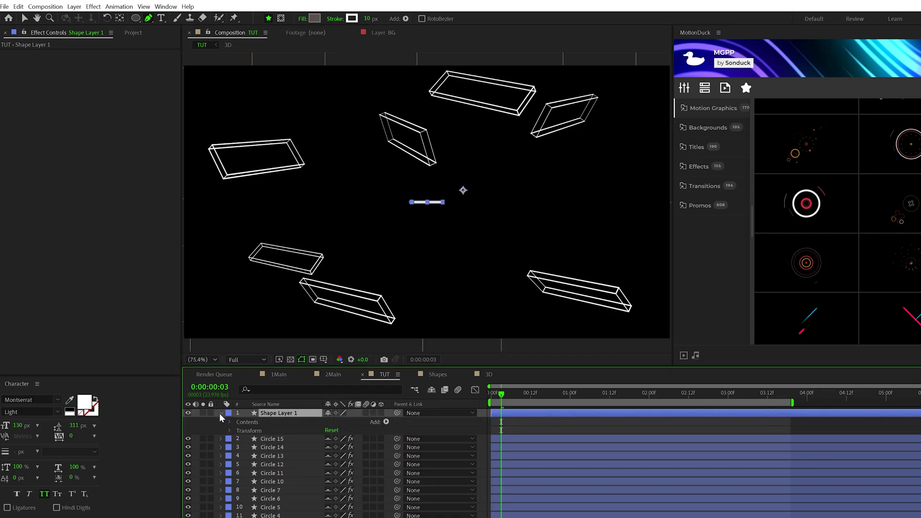
{"action": "left_click", "coordinate": [387, 421]}
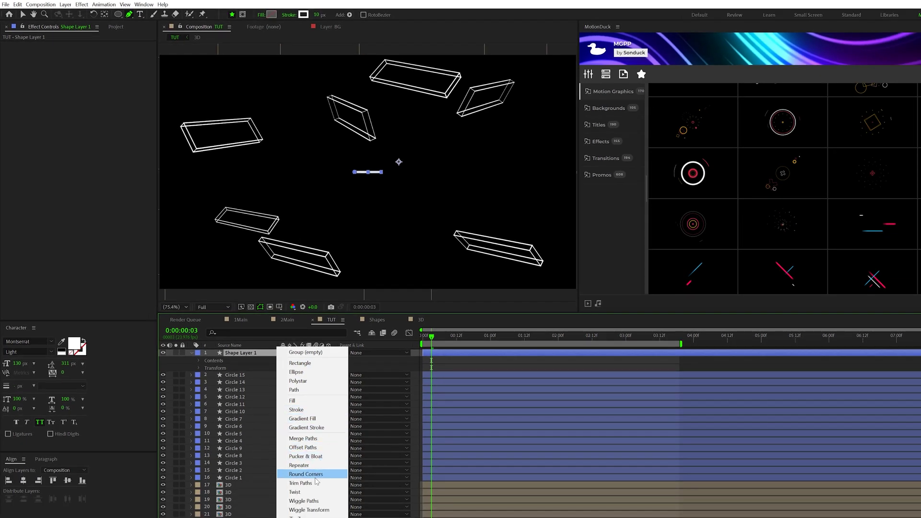
{"action": "left_click", "coordinate": [363, 517]}
{"action": "left_click", "coordinate": [207, 376]}
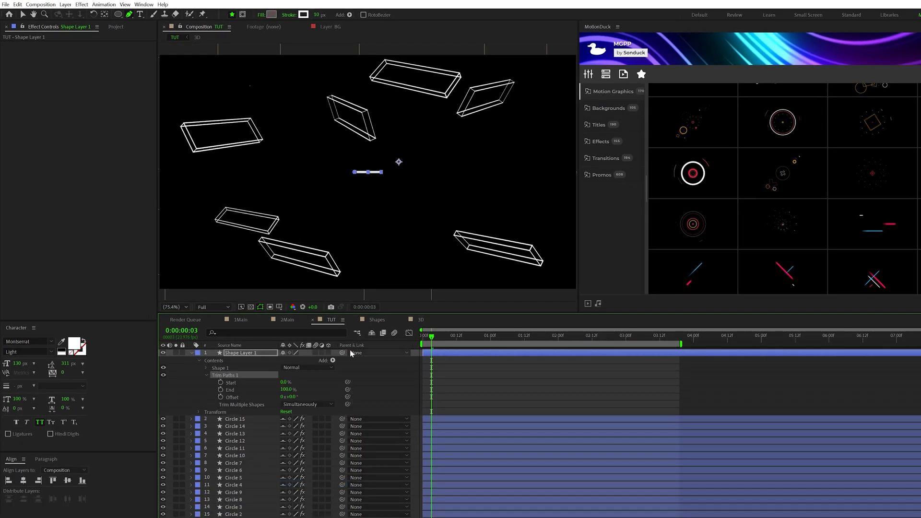
Step: Keyframe the Trim Paths End from 0% at 0:00:00:00 to 100% about 11 frames in, and preview the line growing
{"action": "key", "text": "Home"}
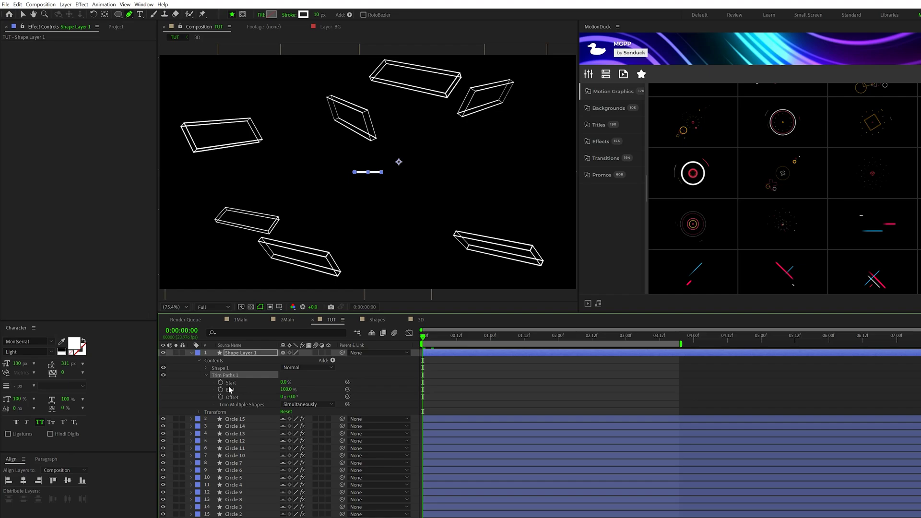
{"action": "left_click", "coordinate": [221, 390]}
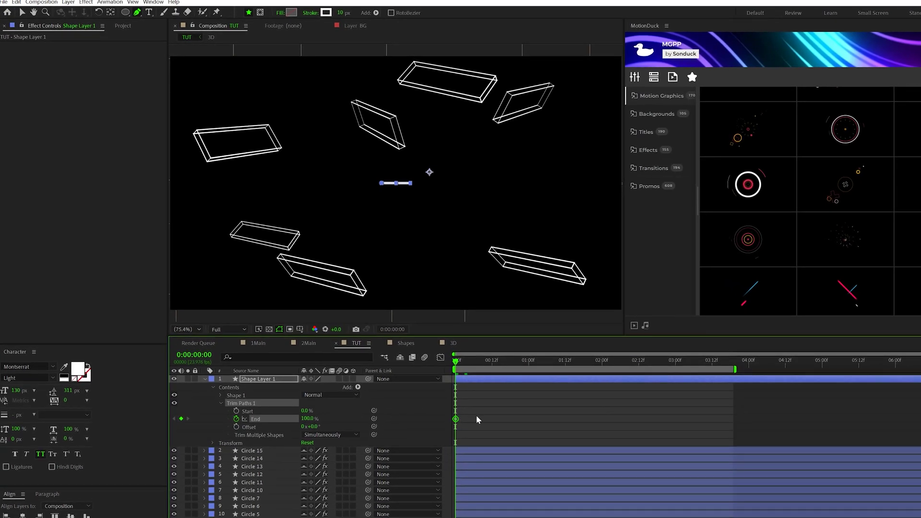
{"action": "left_click_drag", "start_coordinate": [486, 419], "coordinate": [489, 419]}
{"action": "left_click", "coordinate": [491, 366]}
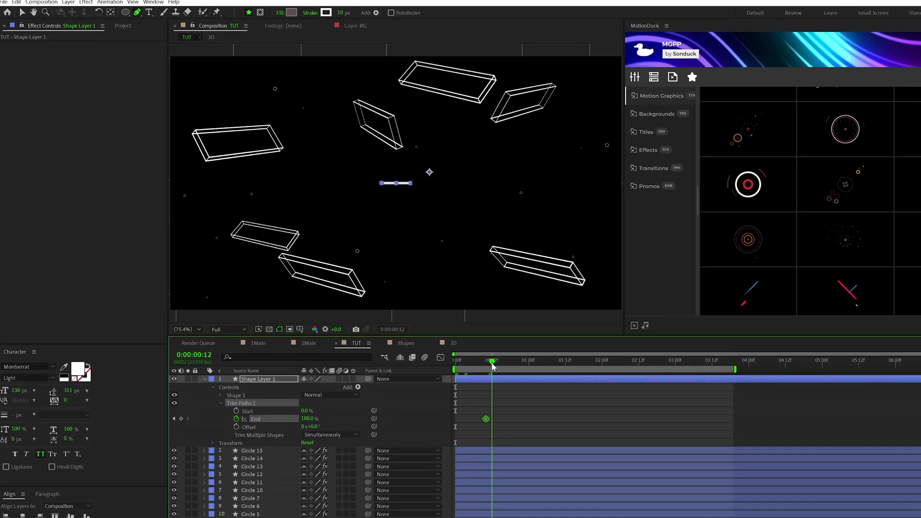
{"action": "key", "text": "Home"}
{"action": "left_click", "coordinate": [382, 405]}
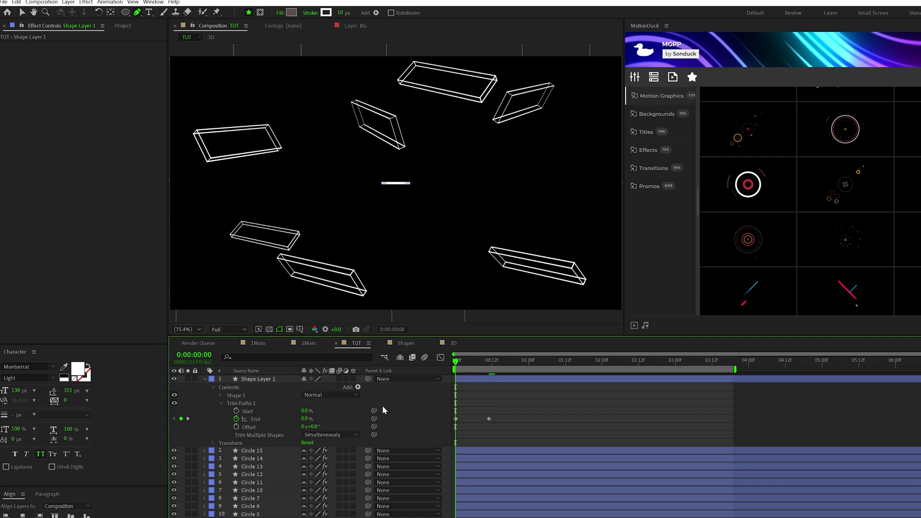
{"action": "key", "text": "space"}
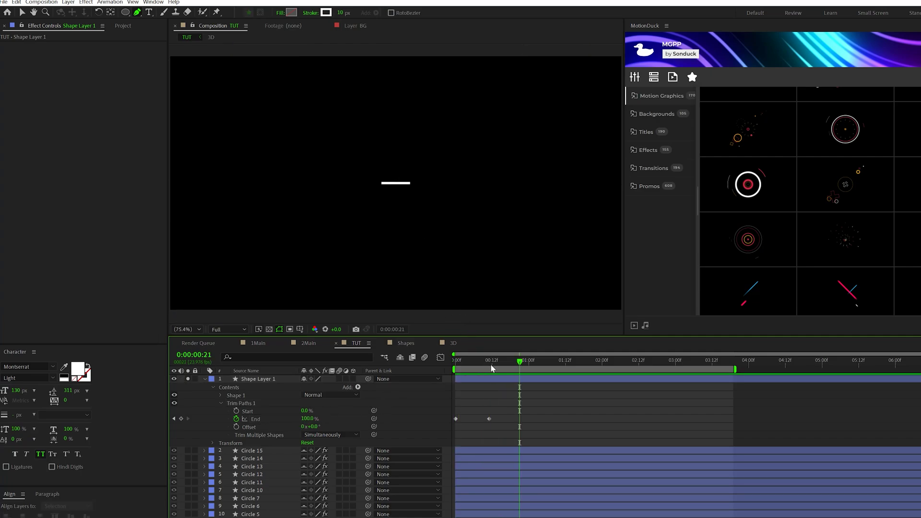
Step: Keyframe the Trim Paths Start from 0% at the second End keyframe to 100% at 0:00:01:00, preview it, and select all trim keyframes
{"action": "left_click_drag", "start_coordinate": [491, 368], "coordinate": [529, 366]}
{"action": "left_click", "coordinate": [236, 411]}
{"action": "left_click_drag", "start_coordinate": [303, 411], "coordinate": [399, 411]}
{"action": "left_click", "coordinate": [551, 410]}
{"action": "left_click_drag", "start_coordinate": [524, 366], "coordinate": [446, 366]}
{"action": "key", "text": "space"}
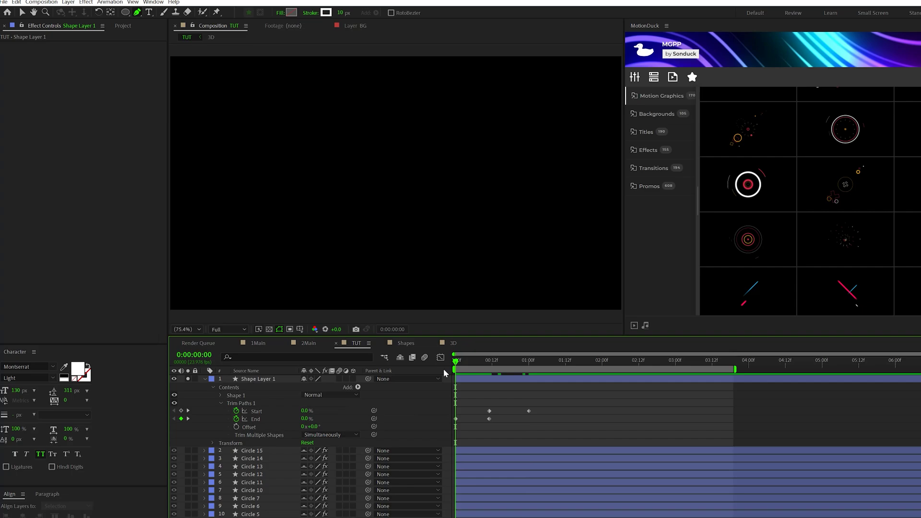
{"action": "left_click_drag", "start_coordinate": [553, 396], "coordinate": [452, 433]}
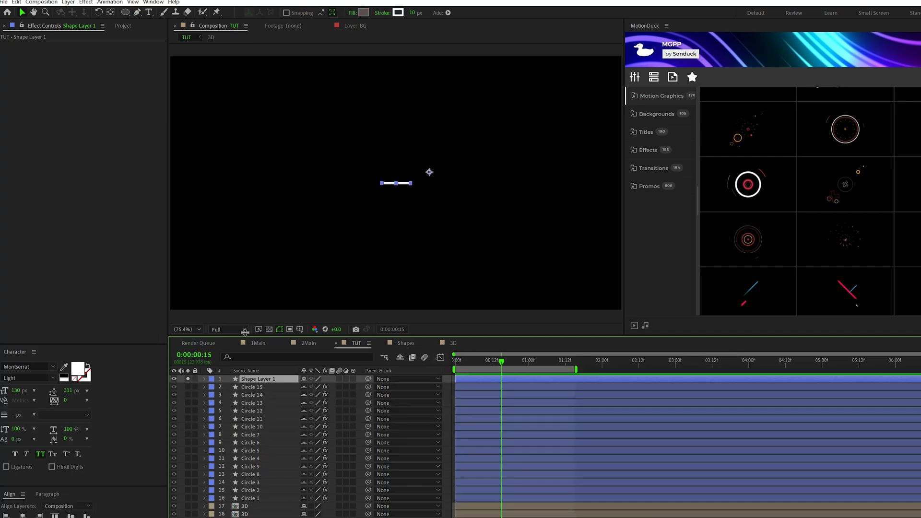
Step: Pre-compose the line's shape layer as Line TUT, moving all attributes into the new composition
{"action": "left_click", "coordinate": [67, 3]}
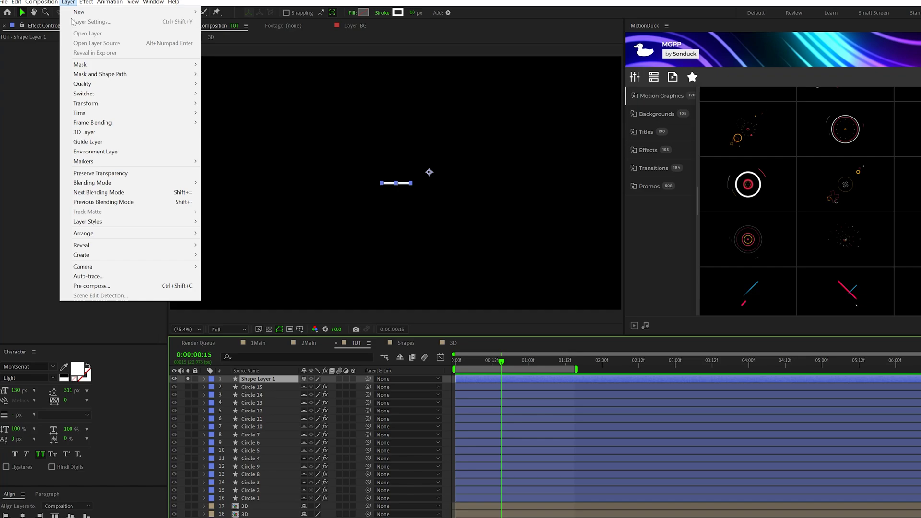
{"action": "left_click", "coordinate": [111, 286]}
{"action": "type", "text": "Line TUT"}
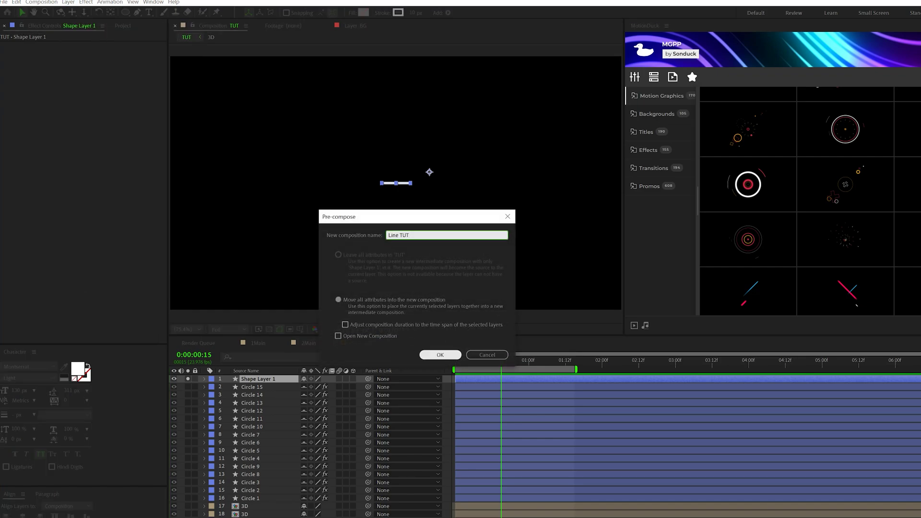
{"action": "left_click", "coordinate": [435, 355]}
Step: Enable time remapping on Line TUT and use a keyframe at 0:00:01:00 in place of the one at the layer's end
{"action": "key", "text": "Home"}
{"action": "left_click_drag", "start_coordinate": [488, 369], "coordinate": [528, 369]}
{"action": "right_click", "coordinate": [517, 379]}
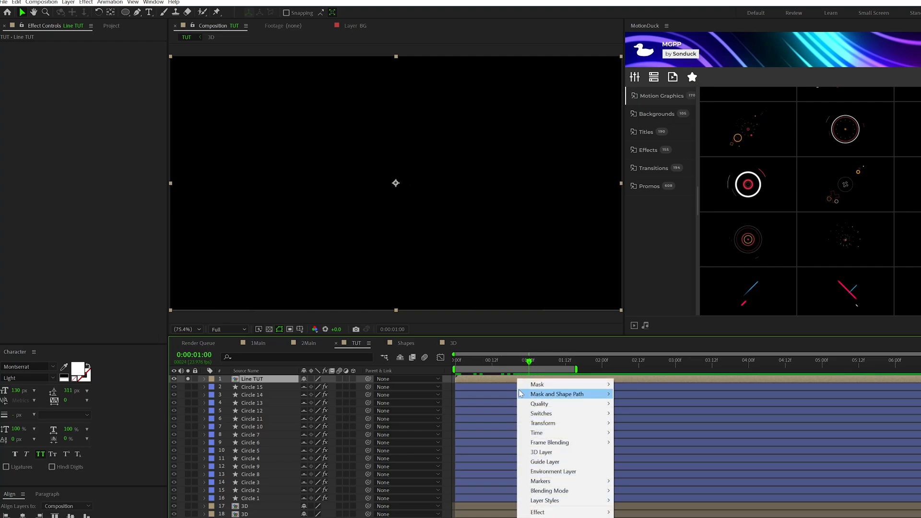
{"action": "mouse_move", "coordinate": [559, 433]}
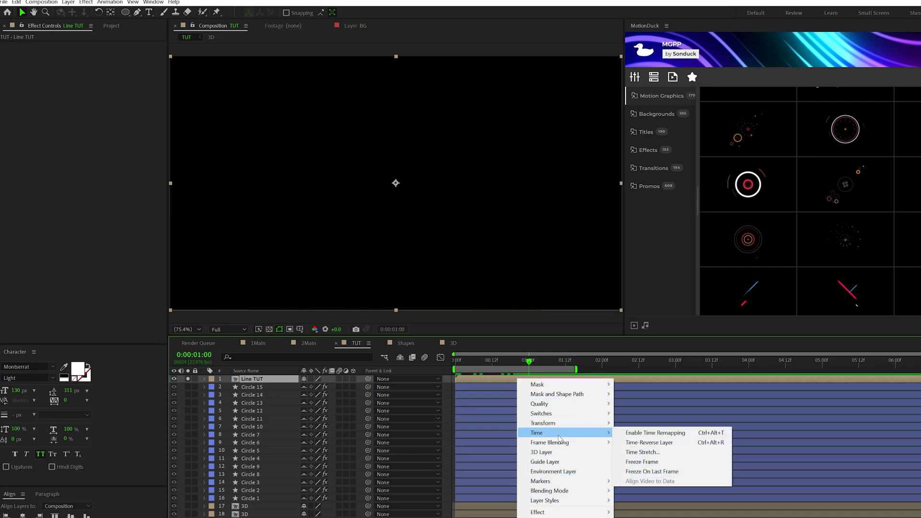
{"action": "left_click", "coordinate": [646, 434]}
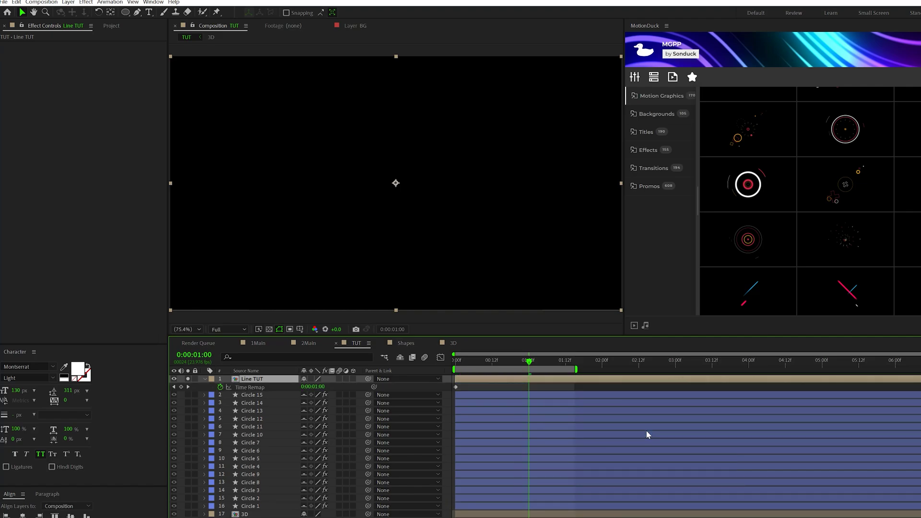
{"action": "left_click", "coordinate": [181, 387]}
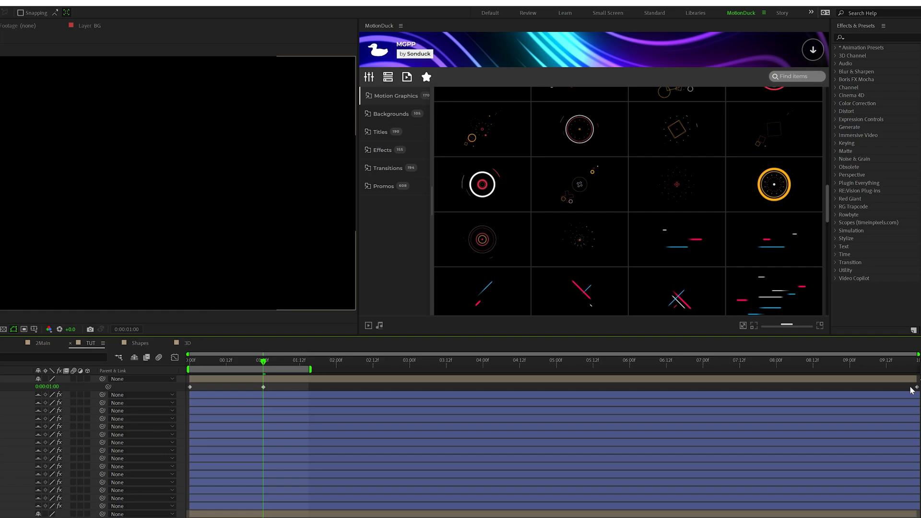
{"action": "left_click", "coordinate": [916, 388]}
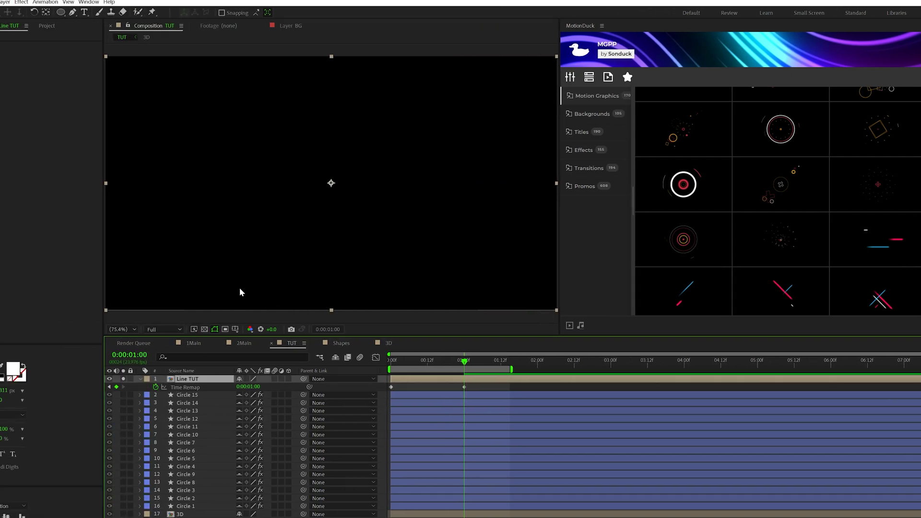
Step: Add the expression loopOut() to Line TUT's Time Remap and check that the line animation repeats past 0:00:01:00
{"action": "left_click", "coordinate": [222, 387], "text": "alt"}
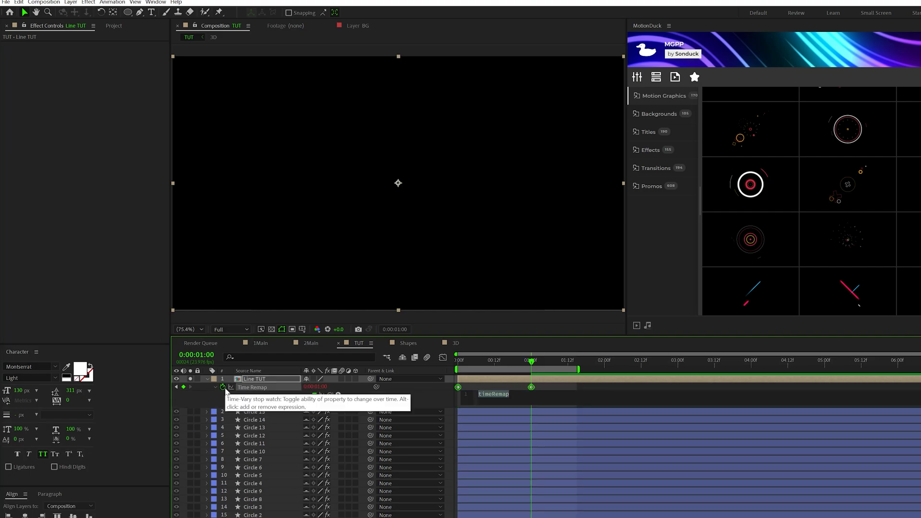
{"action": "type", "text": "loopO"}
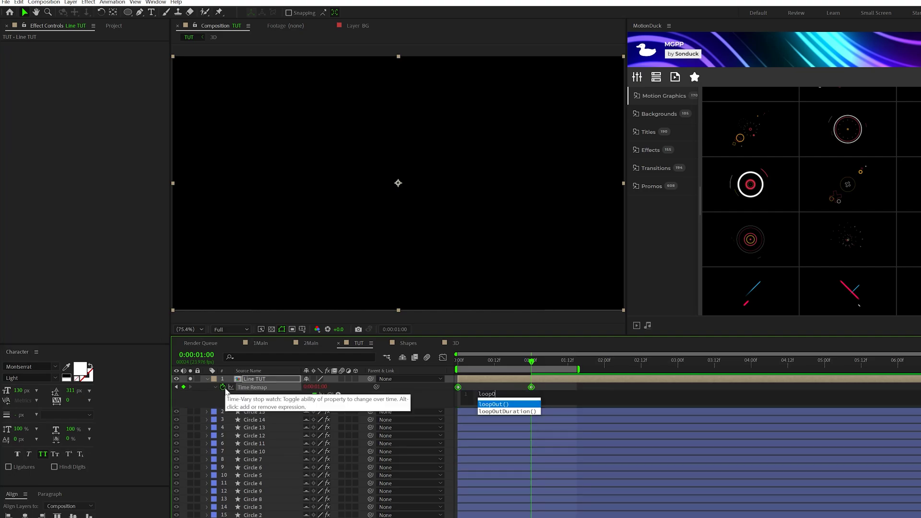
{"action": "type", "text": "ut"}
{"action": "key", "text": "Return"}
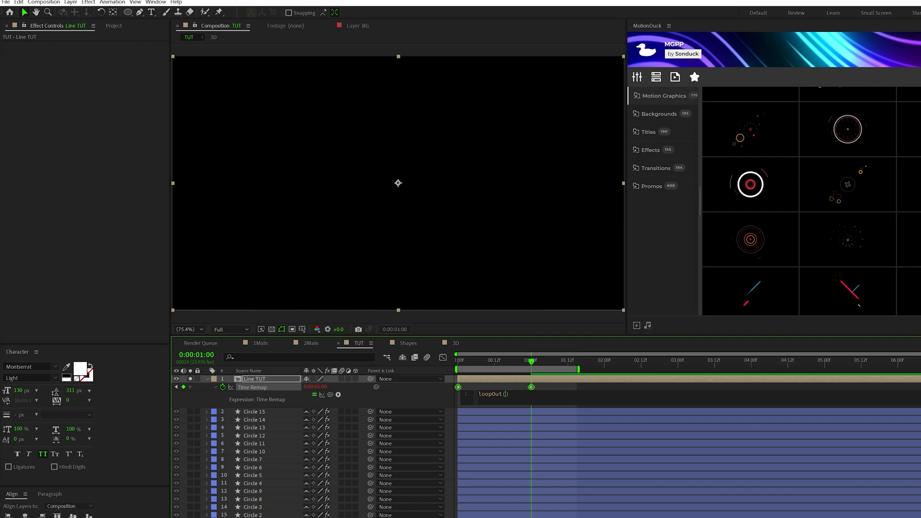
{"action": "left_click_drag", "start_coordinate": [510, 394], "coordinate": [478, 395]}
{"action": "left_click", "coordinate": [564, 388]}
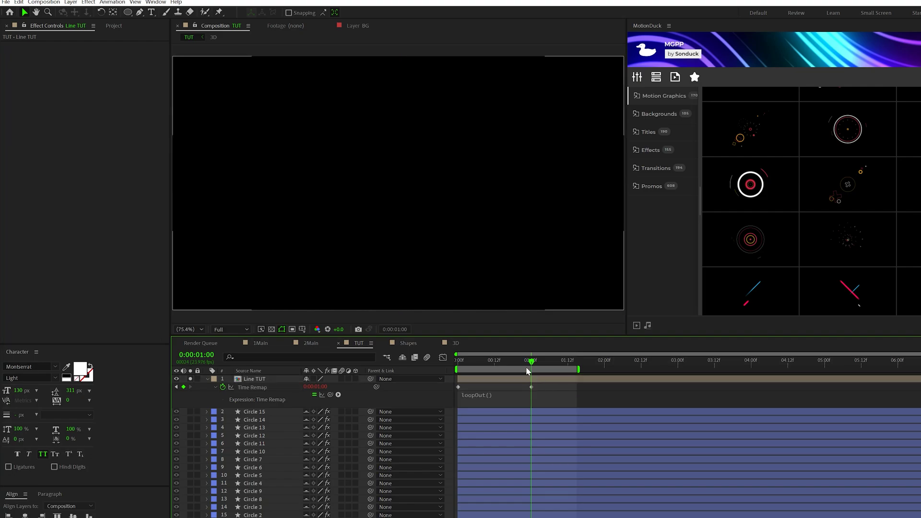
{"action": "left_click_drag", "start_coordinate": [534, 361], "coordinate": [637, 365]}
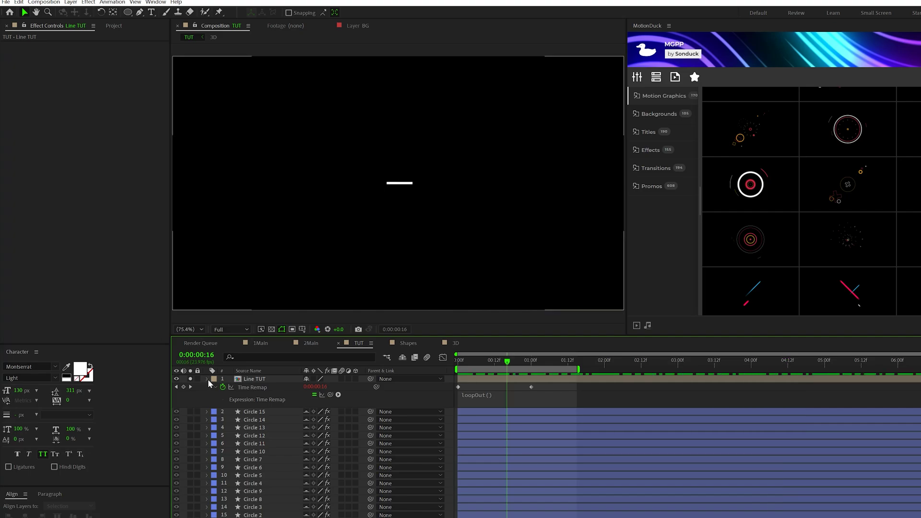
{"action": "left_click", "coordinate": [207, 379]}
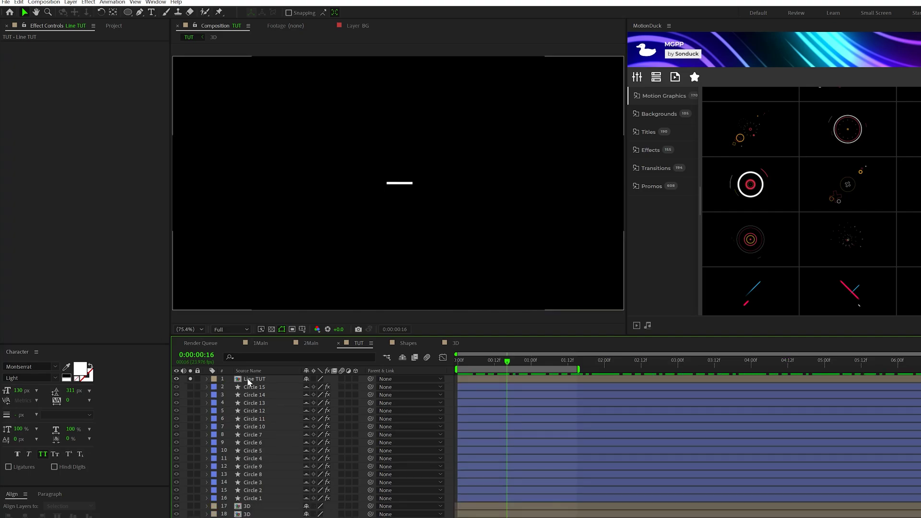
Step: Move the Line TUT layer toward the composition's upper left, duplicate it, and rotate the copy to 45°
{"action": "left_click", "coordinate": [247, 379]}
{"action": "left_click_drag", "start_coordinate": [400, 188], "coordinate": [288, 135]}
{"action": "key", "text": "ctrl+d"}
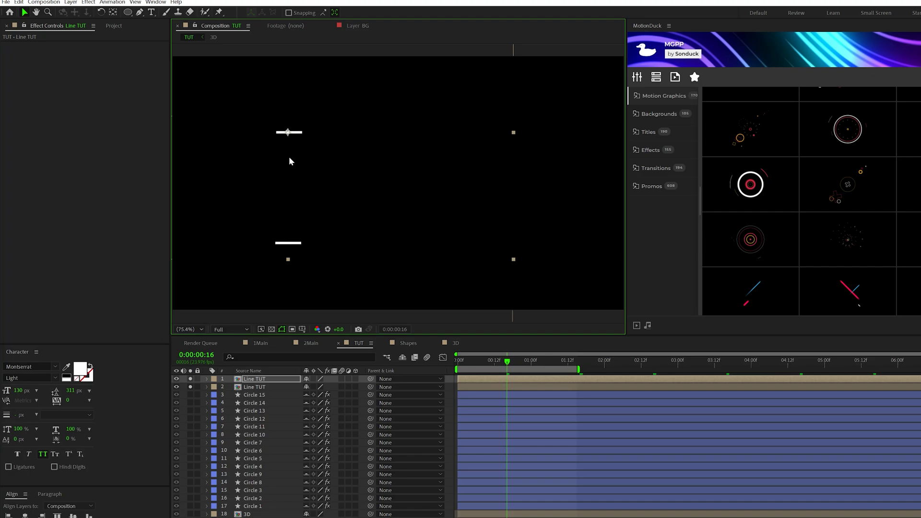
{"action": "key", "text": "r"}
{"action": "left_click_drag", "start_coordinate": [315, 386], "coordinate": [304, 386]}
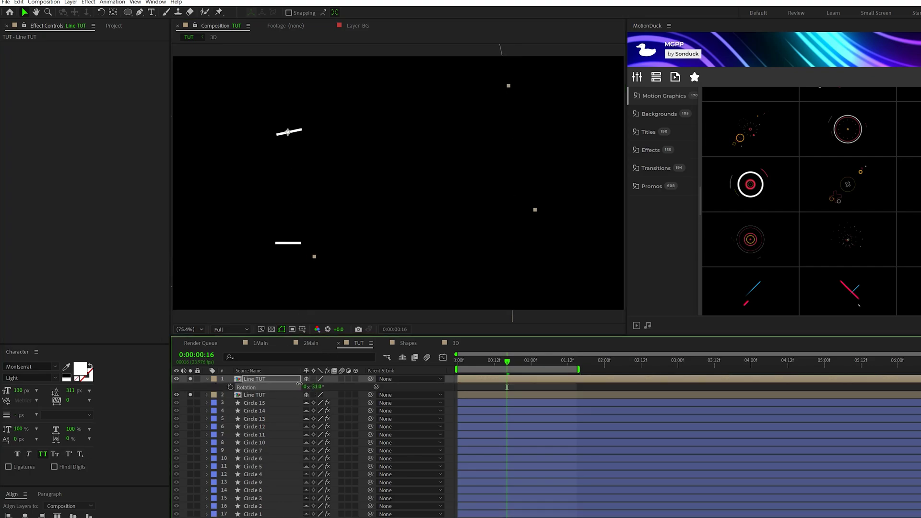
{"action": "key", "text": "Return"}
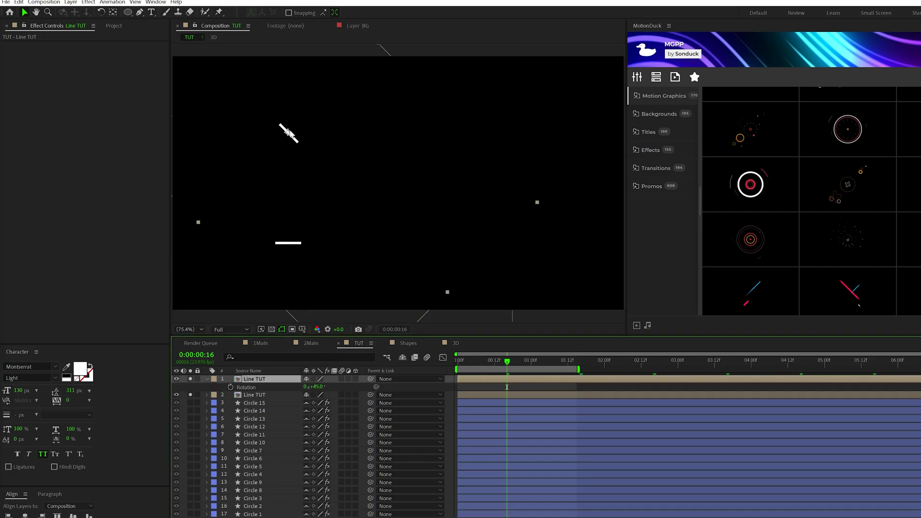
Step: Duplicate the rotated line repeatedly and spread the copies across the right half of the composition
{"action": "key", "text": "ctrl+d"}
{"action": "left_click_drag", "start_coordinate": [288, 133], "coordinate": [523, 128]}
{"action": "key", "text": "ctrl+d"}
{"action": "left_click_drag", "start_coordinate": [538, 247], "coordinate": [570, 202]}
{"action": "key", "text": "ctrl+d"}
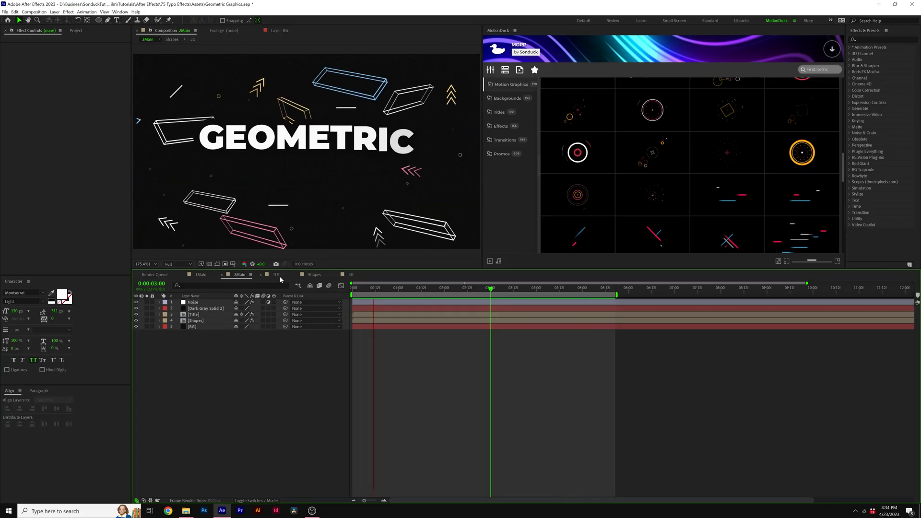
Step: Open the TUT composition and display the Title/Action Safe guides with the Pen tool active
{"action": "left_click", "coordinate": [279, 276]}
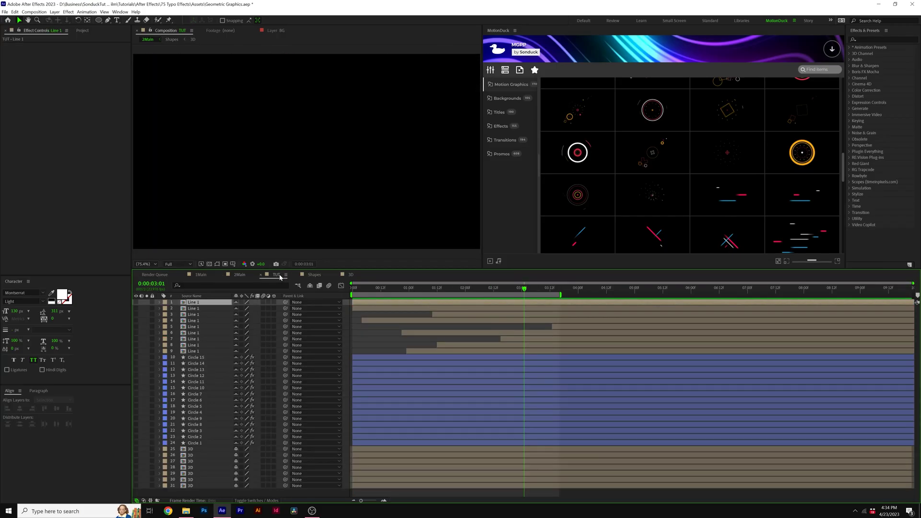
{"action": "left_click", "coordinate": [107, 20]}
{"action": "left_click", "coordinate": [233, 264]}
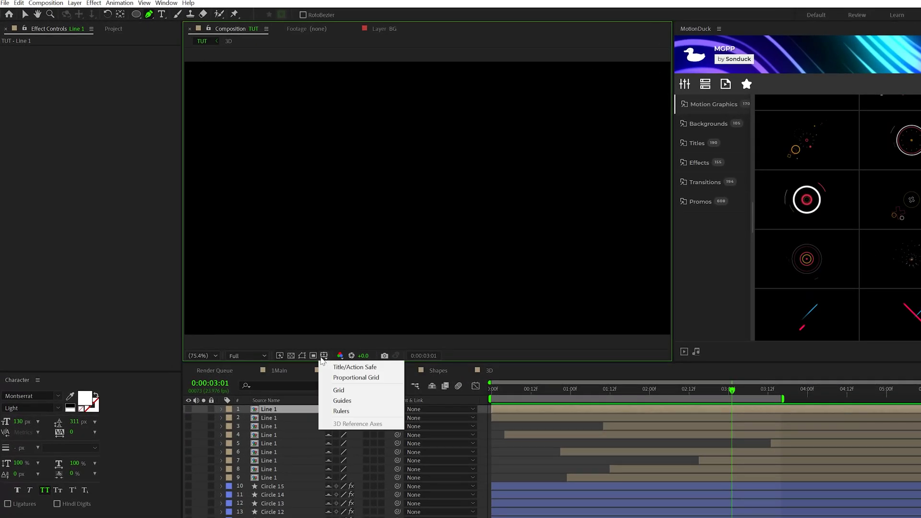
{"action": "left_click", "coordinate": [355, 367]}
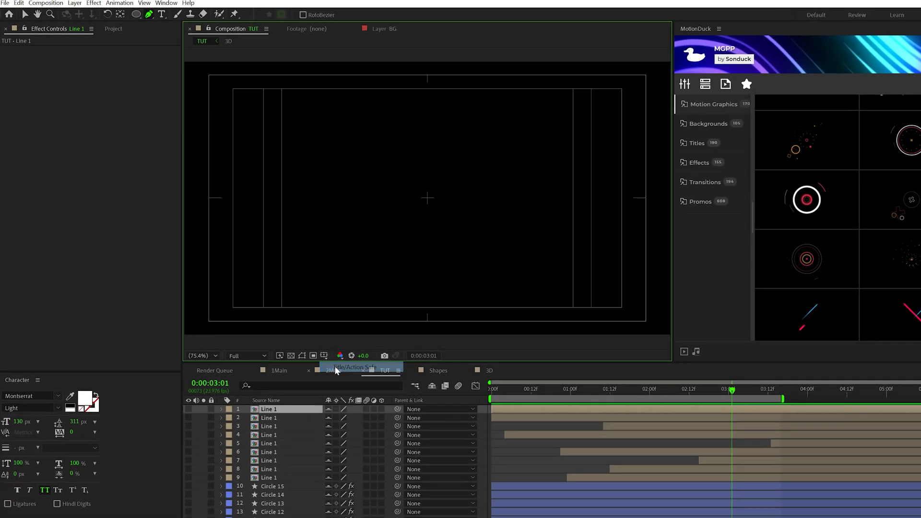
Step: Draw a left-pointing chevron from the ends of the centre crosshair with the Pen tool, and set its stroke to 5 px
{"action": "scroll", "coordinate": [320, 312], "scroll_direction": "up", "scroll_amount": 6}
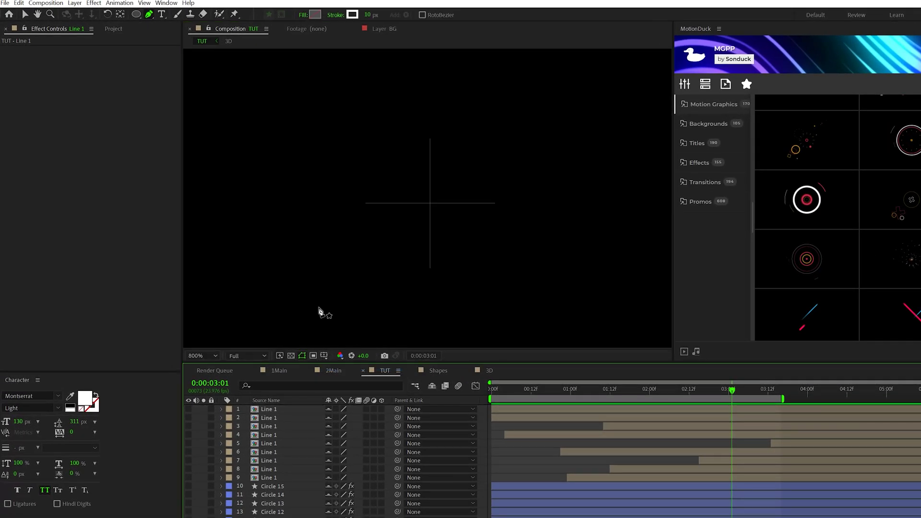
{"action": "left_click", "coordinate": [431, 140]}
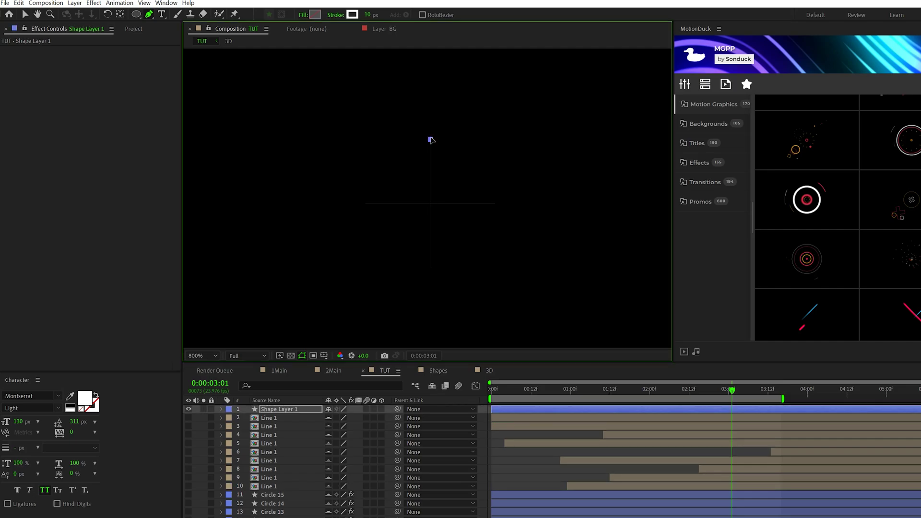
{"action": "left_click", "coordinate": [367, 205]}
{"action": "left_click", "coordinate": [430, 268]}
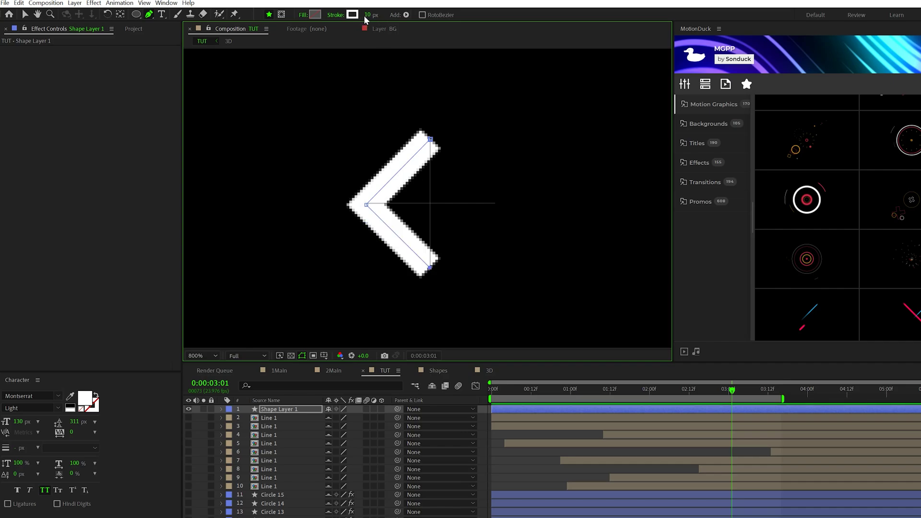
{"action": "left_click", "coordinate": [367, 15]}
{"action": "type", "text": "5"}
{"action": "key", "text": "Return"}
{"action": "key", "text": "v"}
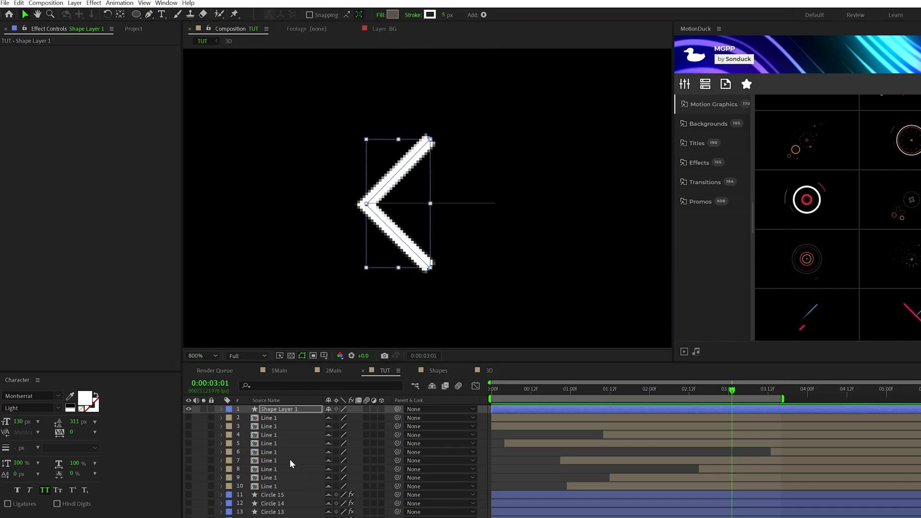
Step: Add a Repeater to the chevron shape and reduce its horizontal position offset so the three copies sit close together
{"action": "left_click", "coordinate": [221, 410]}
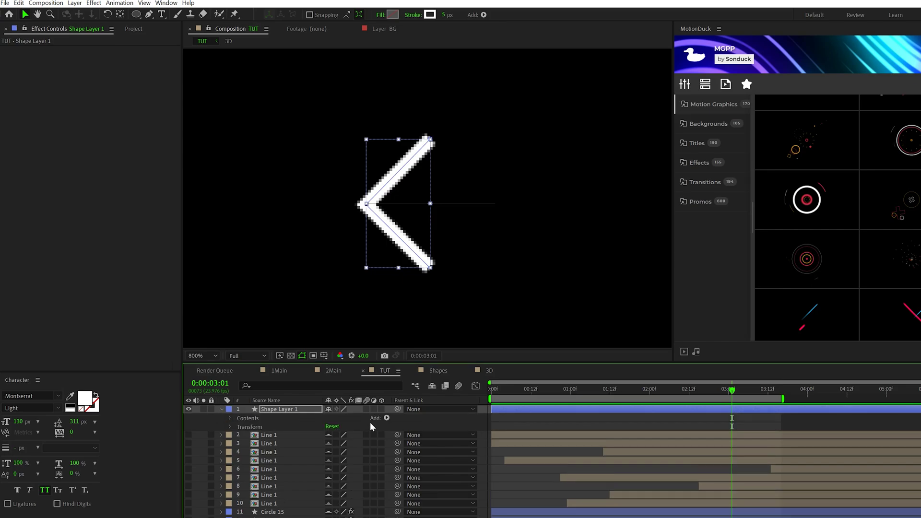
{"action": "left_click", "coordinate": [387, 417]}
{"action": "left_click", "coordinate": [308, 463]}
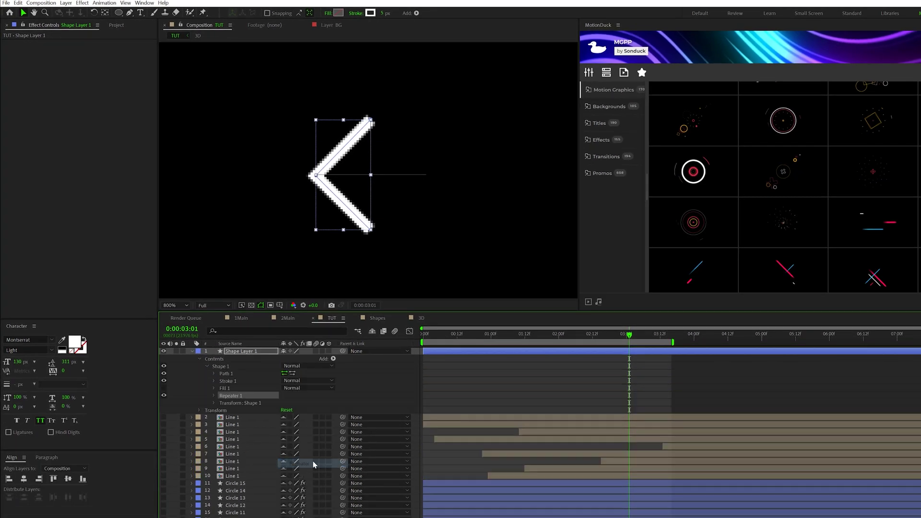
{"action": "left_click", "coordinate": [214, 397]}
{"action": "key", "text": "comma"}
{"action": "key", "text": "comma"}
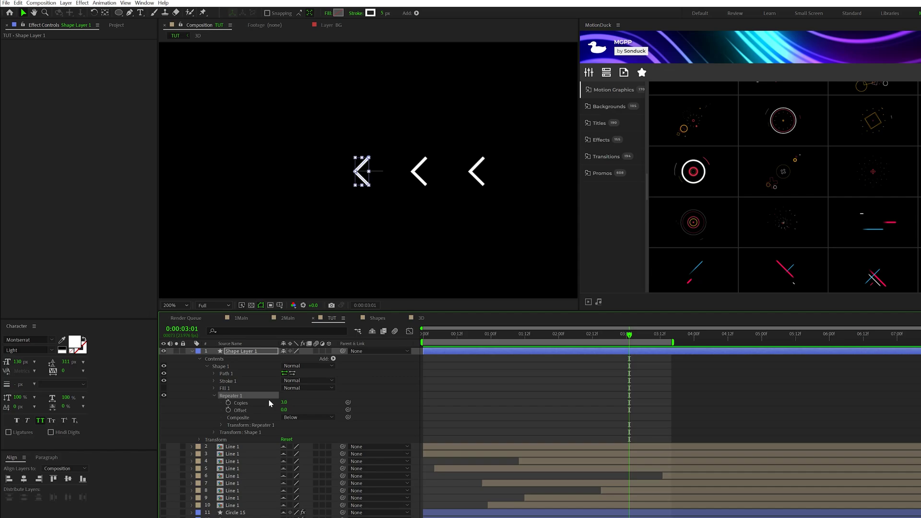
{"action": "left_click", "coordinate": [221, 425]}
{"action": "left_click_drag", "start_coordinate": [285, 439], "coordinate": [261, 439]}
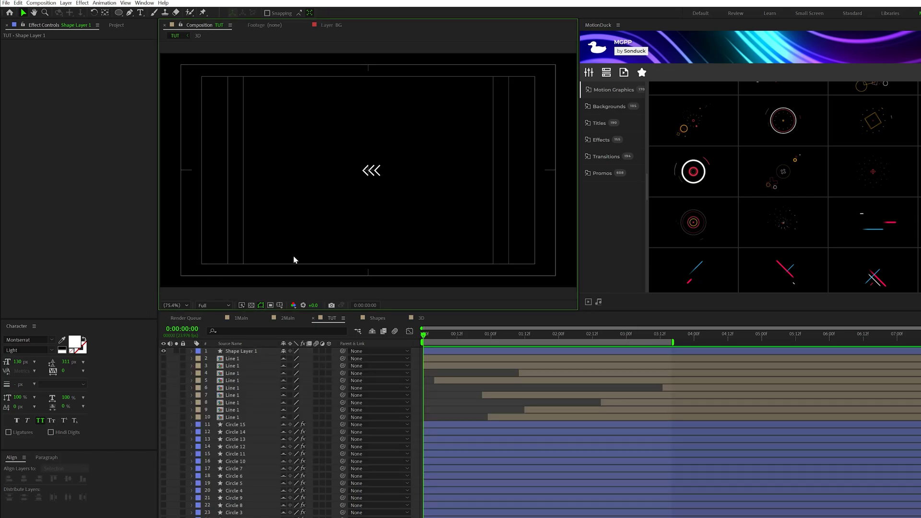
Step: Rotate the chevron shape layer clockwise, move it up and right of the centre, and duplicate it
{"action": "left_click", "coordinate": [244, 352]}
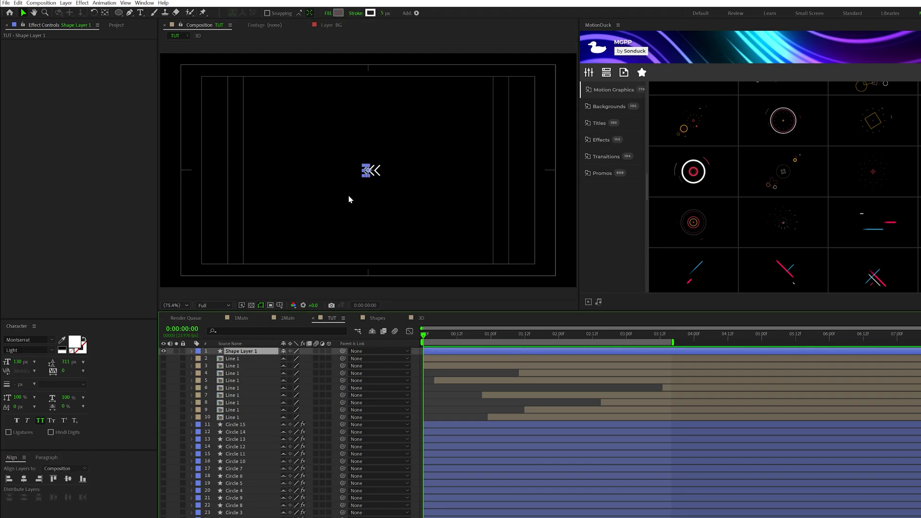
{"action": "key", "text": "r"}
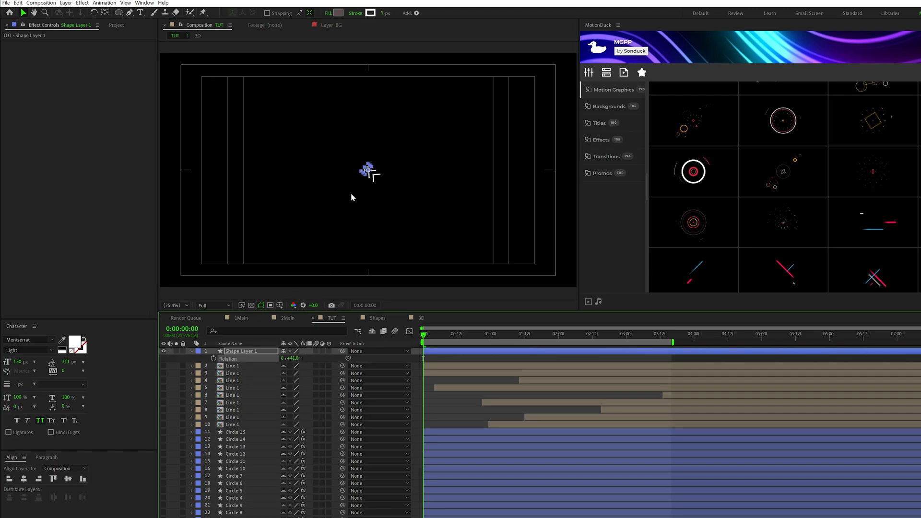
{"action": "left_click_drag", "start_coordinate": [368, 171], "coordinate": [435, 128]}
{"action": "key", "text": "ctrl+d"}
{"action": "key", "text": "ctrl+d"}
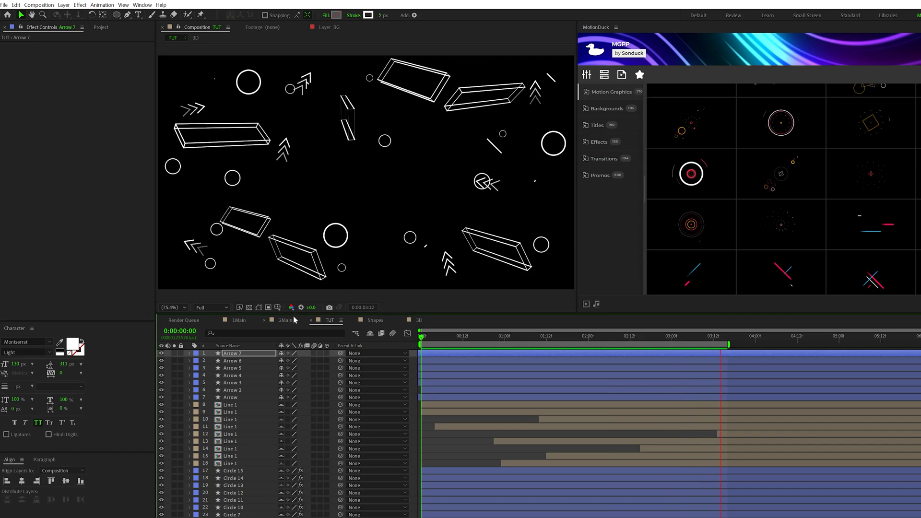
Step: Preview the finished 2Main composition from its start to examine the moving shapes behind the title
{"action": "left_click", "coordinate": [289, 319]}
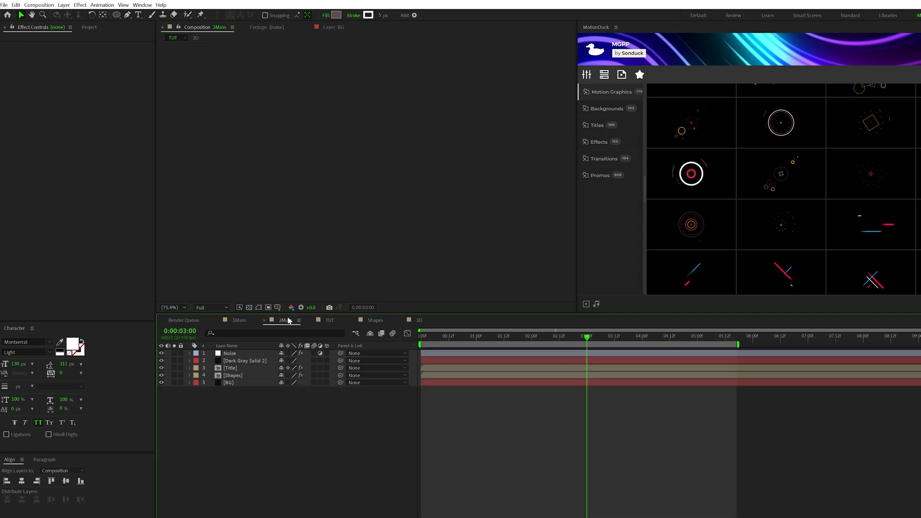
{"action": "left_click_drag", "start_coordinate": [477, 335], "coordinate": [405, 337]}
{"action": "key", "text": "space"}
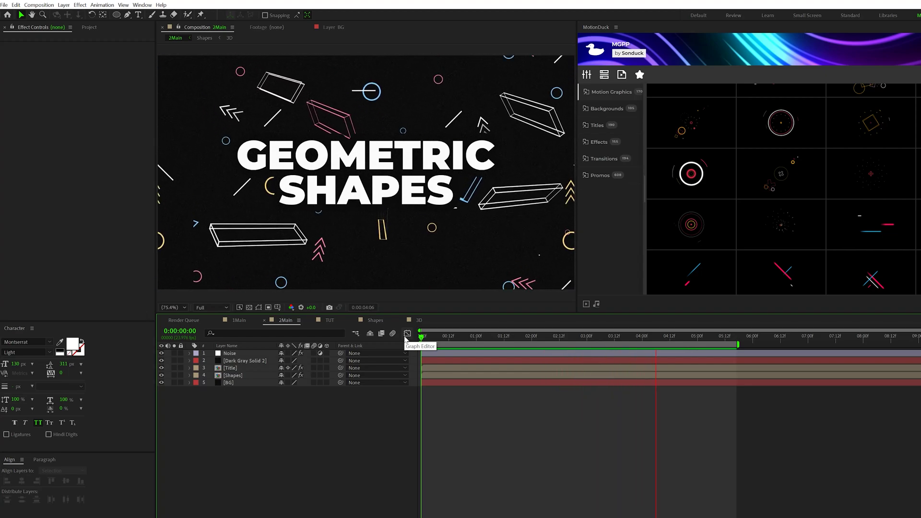
{"action": "key", "text": "space"}
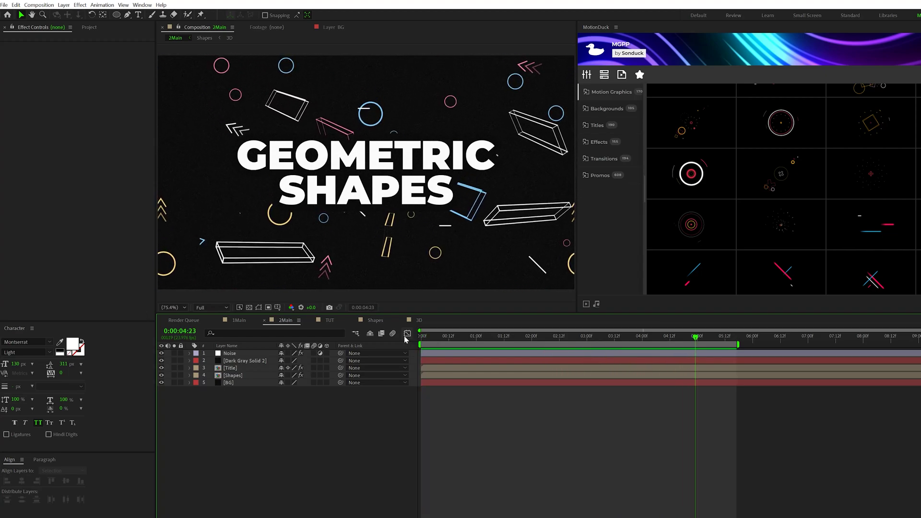
Step: Pre-compose all layers of the TUT composition into a new composition named Shapes All
{"action": "left_click", "coordinate": [331, 320]}
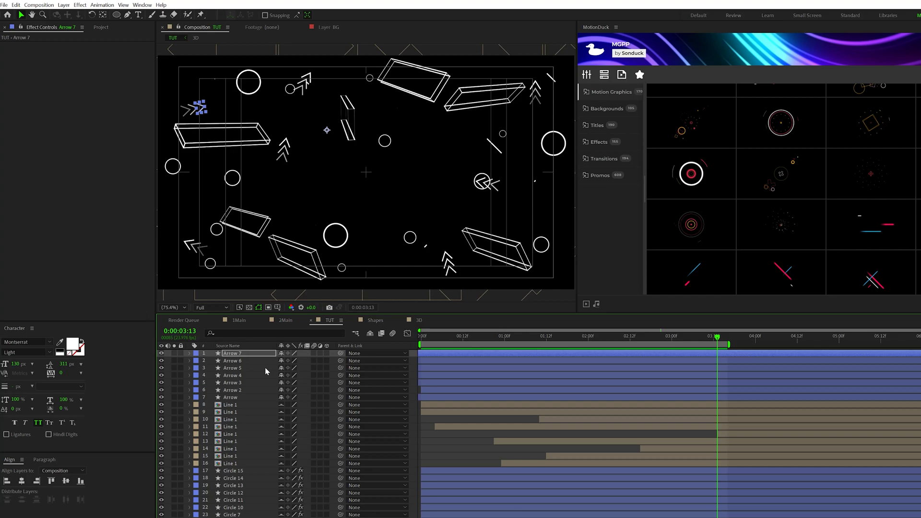
{"action": "left_click", "coordinate": [453, 442]}
{"action": "key", "text": "ctrl+a"}
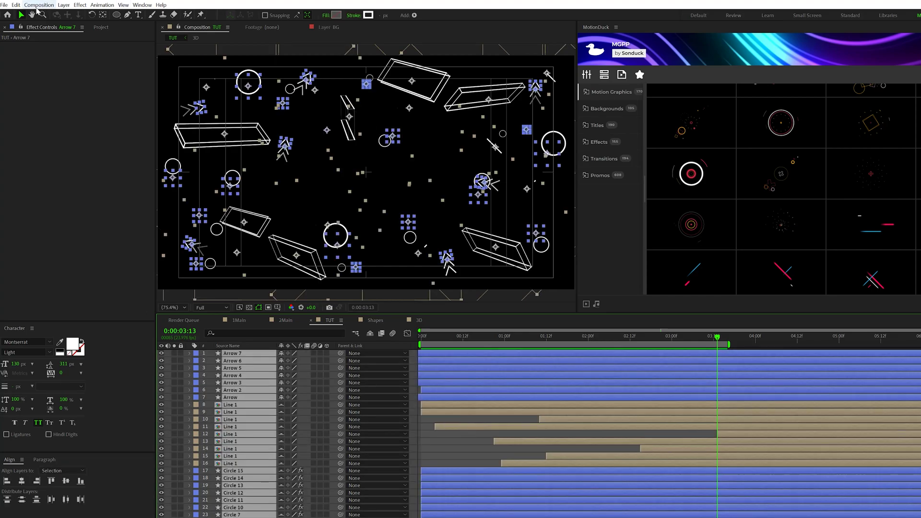
{"action": "left_click", "coordinate": [63, 5]}
{"action": "left_click", "coordinate": [95, 266]}
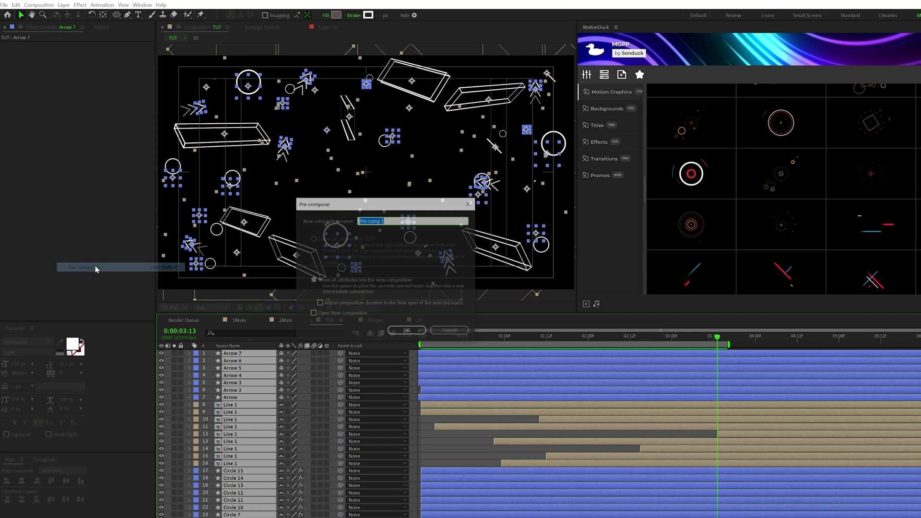
{"action": "type", "text": "Shapes All"}
{"action": "key", "text": "Return"}
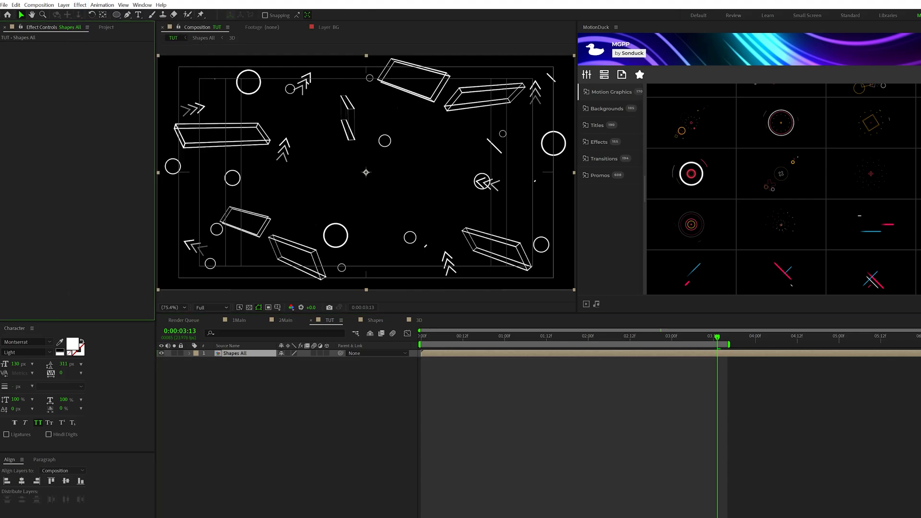
Step: Apply the Motion Tile effect to the Shapes All layer
{"action": "left_click", "coordinate": [80, 6]}
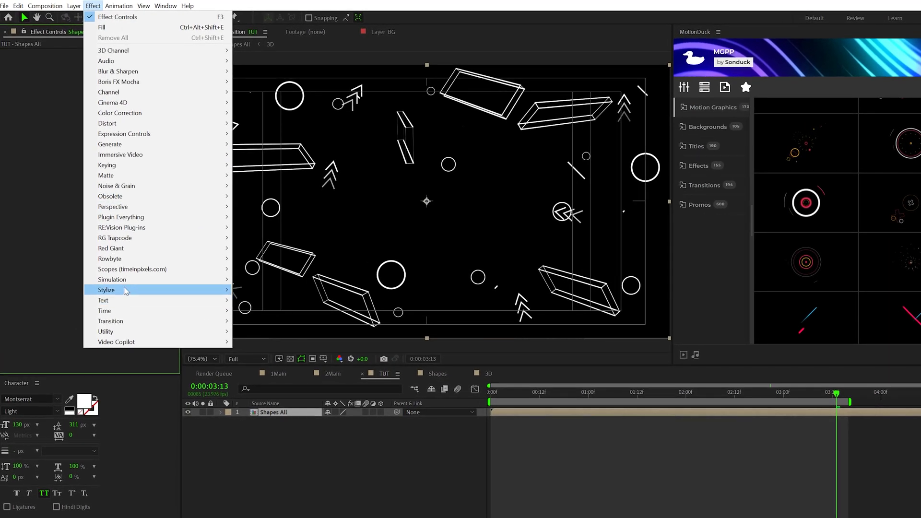
{"action": "mouse_move", "coordinate": [120, 271]}
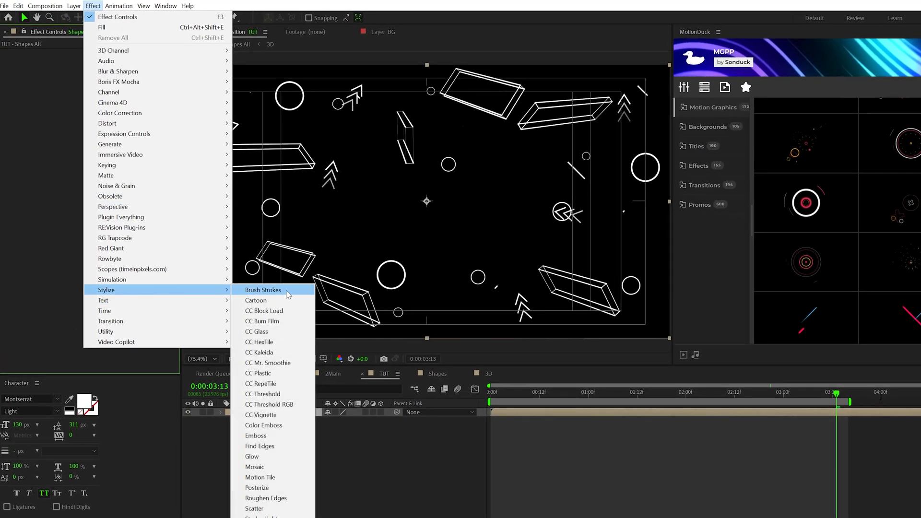
{"action": "left_click", "coordinate": [268, 480]}
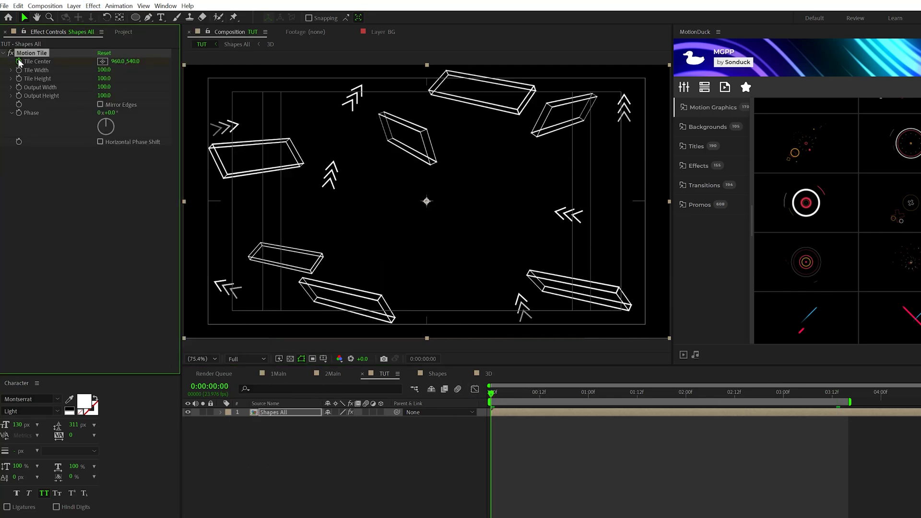
Step: Keyframe Motion Tile's Tile Center from 960, 540 at the start to a position farther right and down, and preview the drift
{"action": "left_click_drag", "start_coordinate": [919, 394], "coordinate": [920, 394]}
{"action": "left_click_drag", "start_coordinate": [129, 63], "coordinate": [180, 62]}
{"action": "left_click_drag", "start_coordinate": [119, 64], "coordinate": [241, 76]}
{"action": "key", "text": "space"}
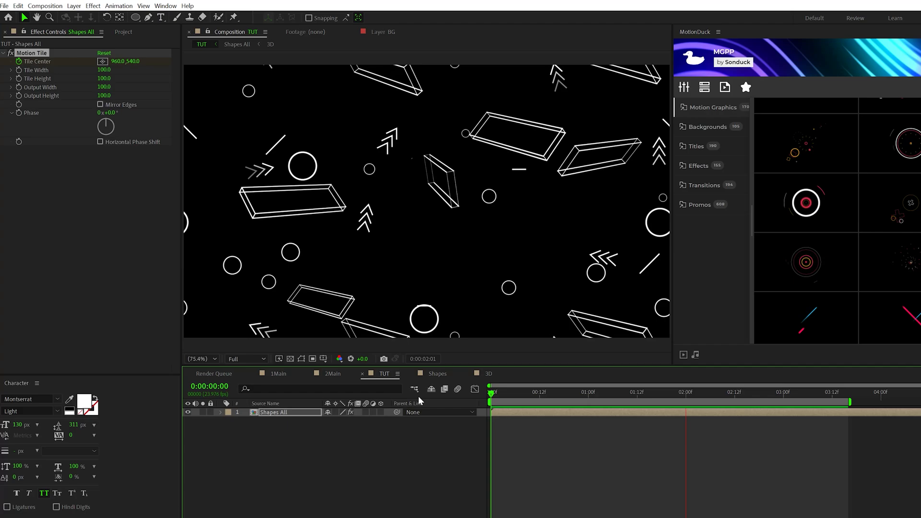
{"action": "key", "text": "space"}
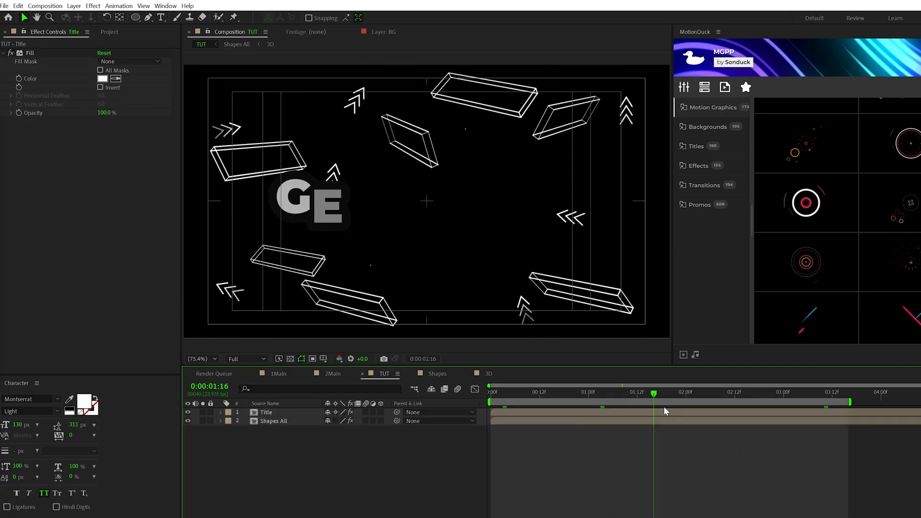
Step: Check the title over the shapes, open the Shapes All composition, and apply the Fill effect to Arrow 6
{"action": "left_click_drag", "start_coordinate": [663, 407], "coordinate": [747, 407]}
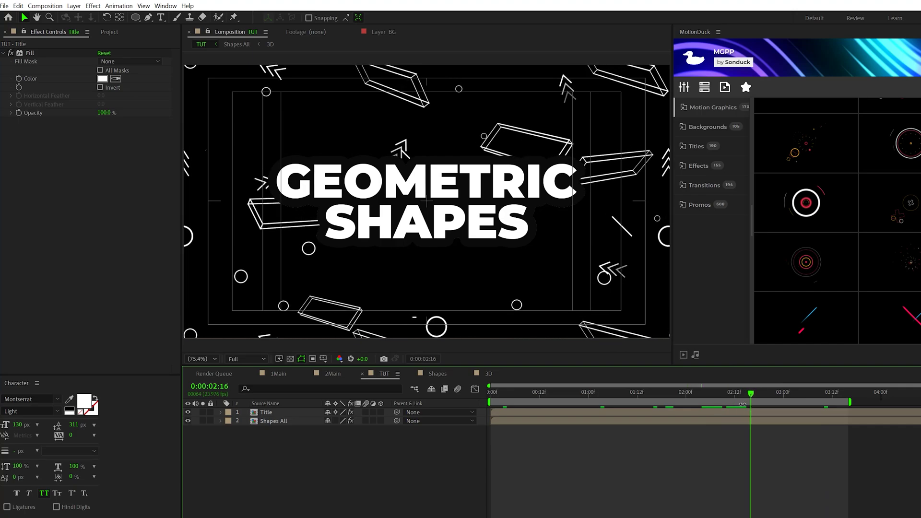
{"action": "left_click", "coordinate": [274, 422]}
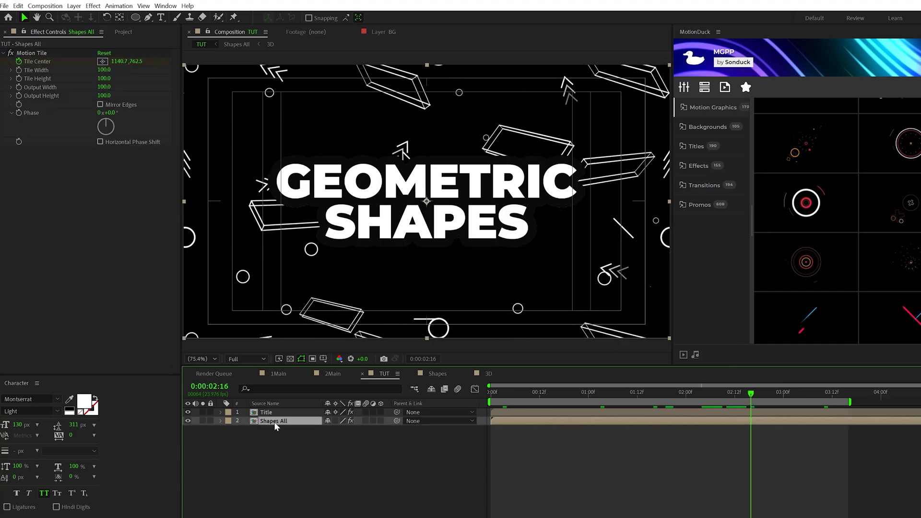
{"action": "double_click", "coordinate": [274, 421]}
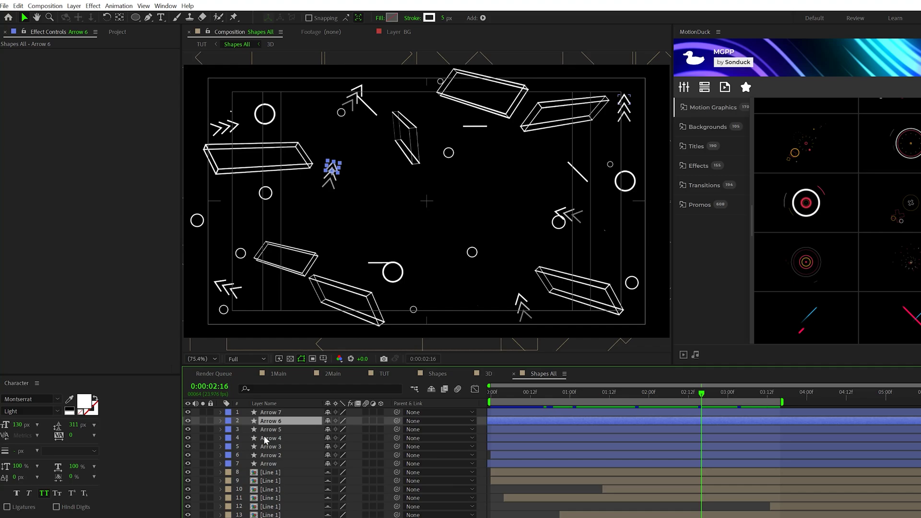
{"action": "left_click", "coordinate": [89, 6]}
{"action": "mouse_move", "coordinate": [118, 146]}
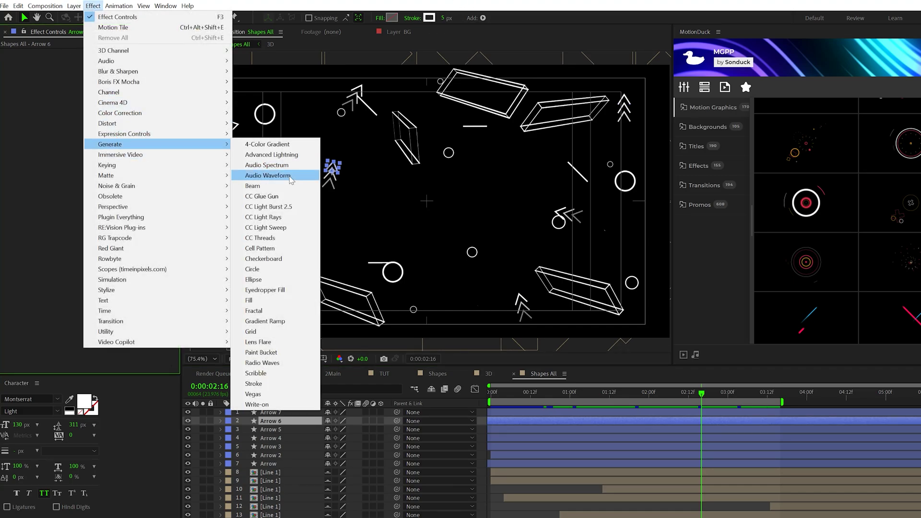
{"action": "left_click", "coordinate": [249, 301]}
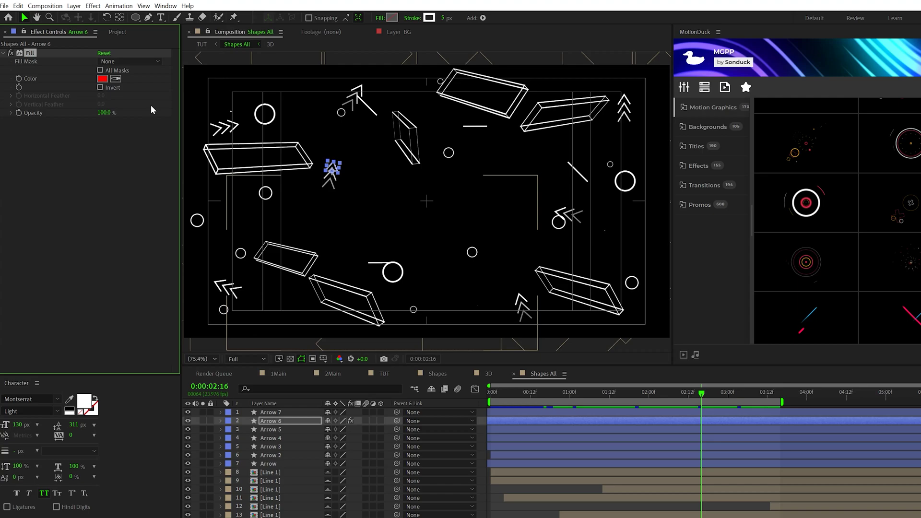
Step: Set the Fill effect's color on Arrow 6 to bright green, hex 00FF14
{"action": "left_click", "coordinate": [111, 79]}
{"action": "left_click", "coordinate": [578, 337]}
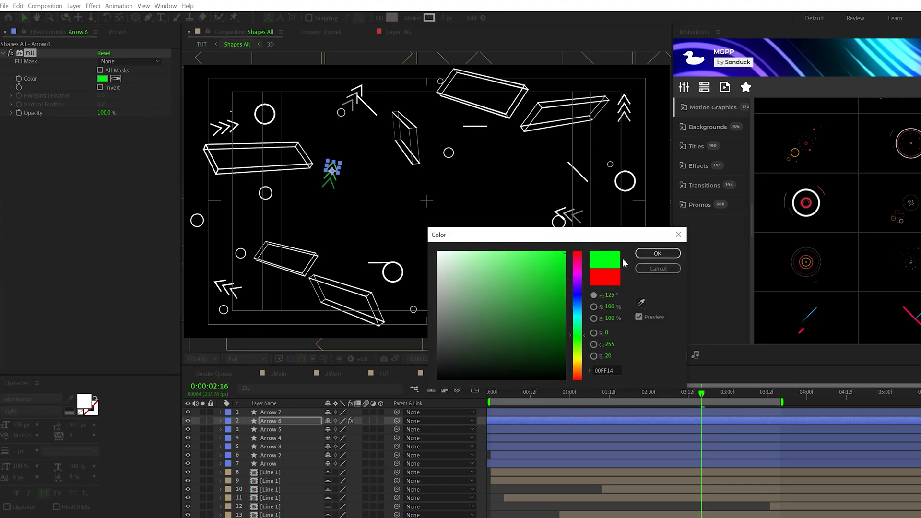
{"action": "left_click", "coordinate": [657, 253]}
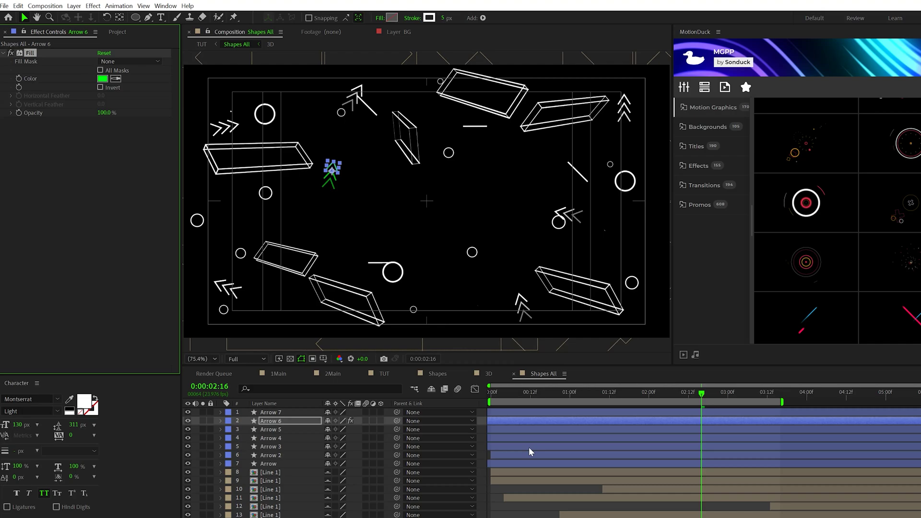
Step: Copy the green Fill effect onto Arrow 4, the small circle beside the upper-left arrow, the layer 13 line and the narrow 3D box near the upper centre
{"action": "left_click", "coordinate": [284, 439]}
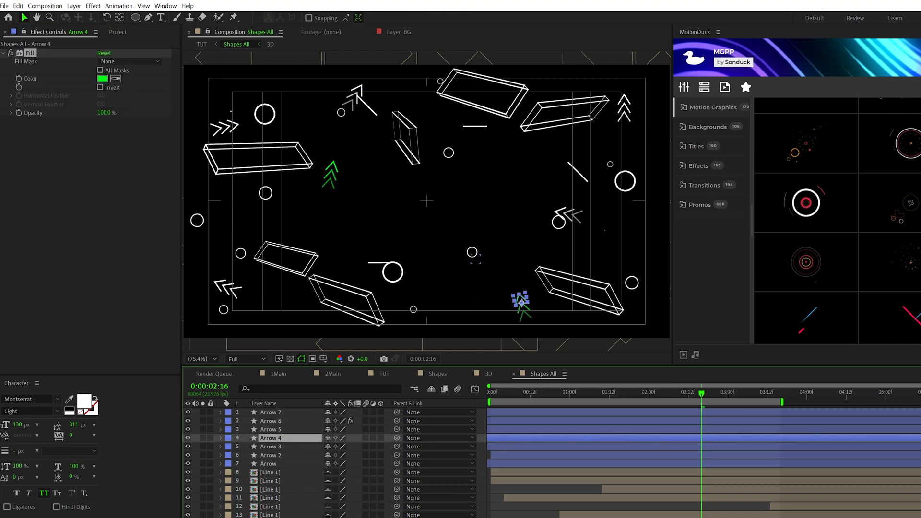
{"action": "left_click", "coordinate": [330, 121]}
{"action": "left_click", "coordinate": [273, 514]}
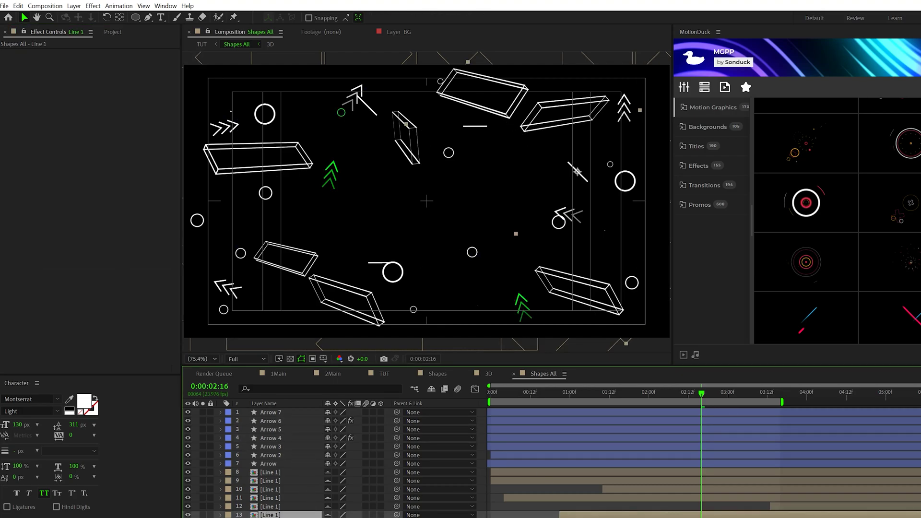
{"action": "scroll", "coordinate": [624, 461], "scroll_direction": "down", "scroll_amount": 2}
{"action": "left_click", "coordinate": [406, 139]}
{"action": "key", "text": "ctrl+v"}
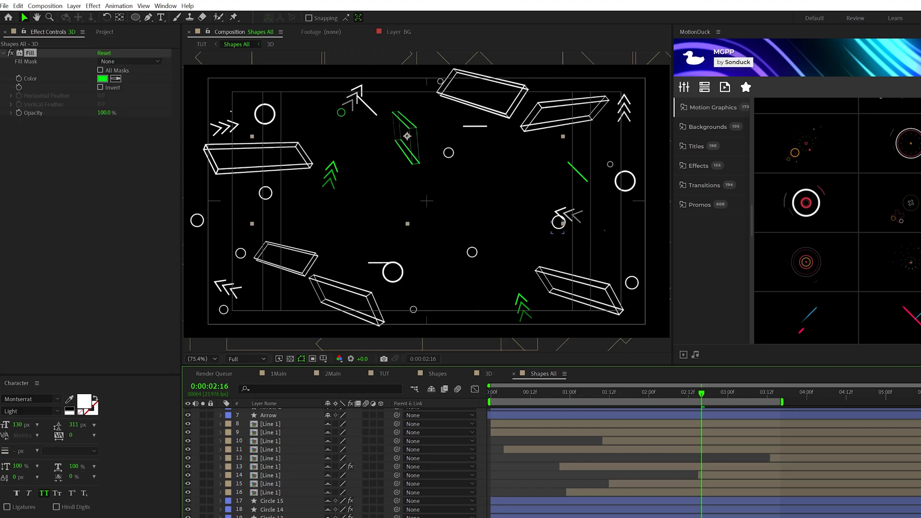
{"action": "left_click", "coordinate": [392, 281]}
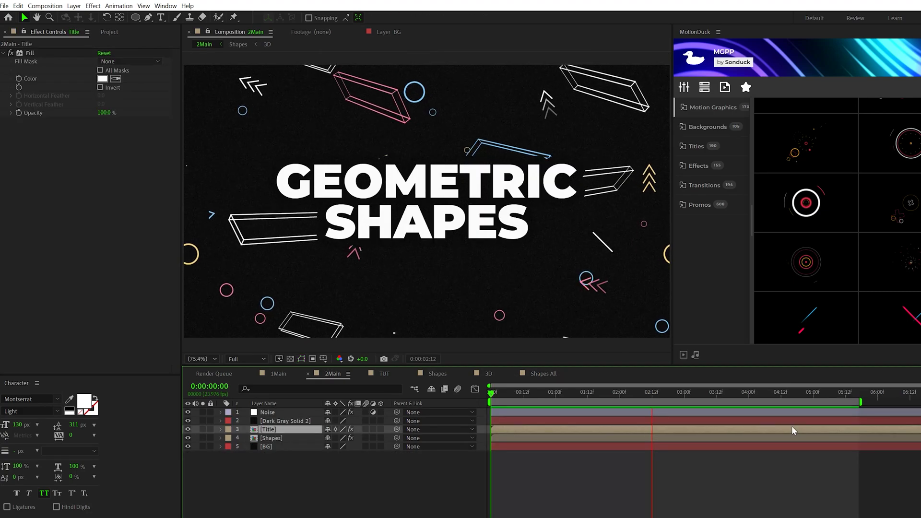